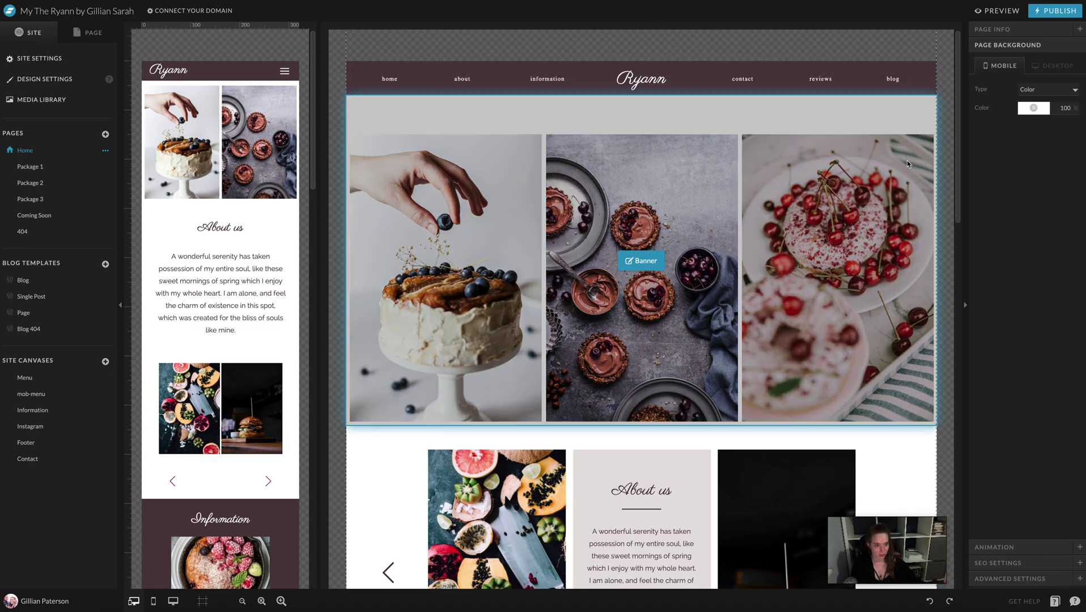
Scroll down to the About slideshow section (slug 'about') and open its canvas for editing.
scroll(938, 132, "down", 5)
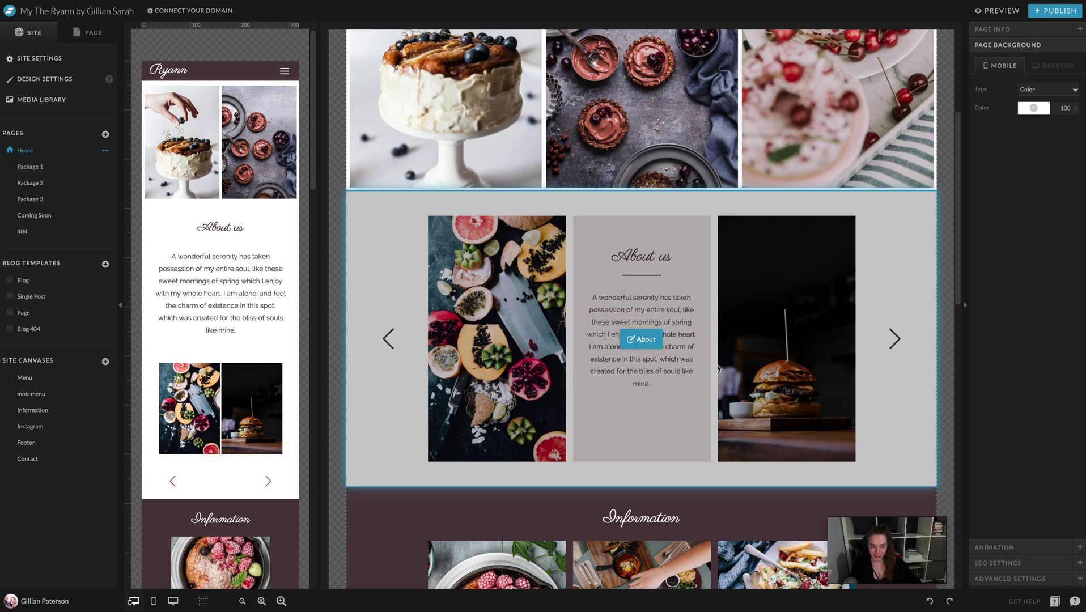
left_click(642, 339)
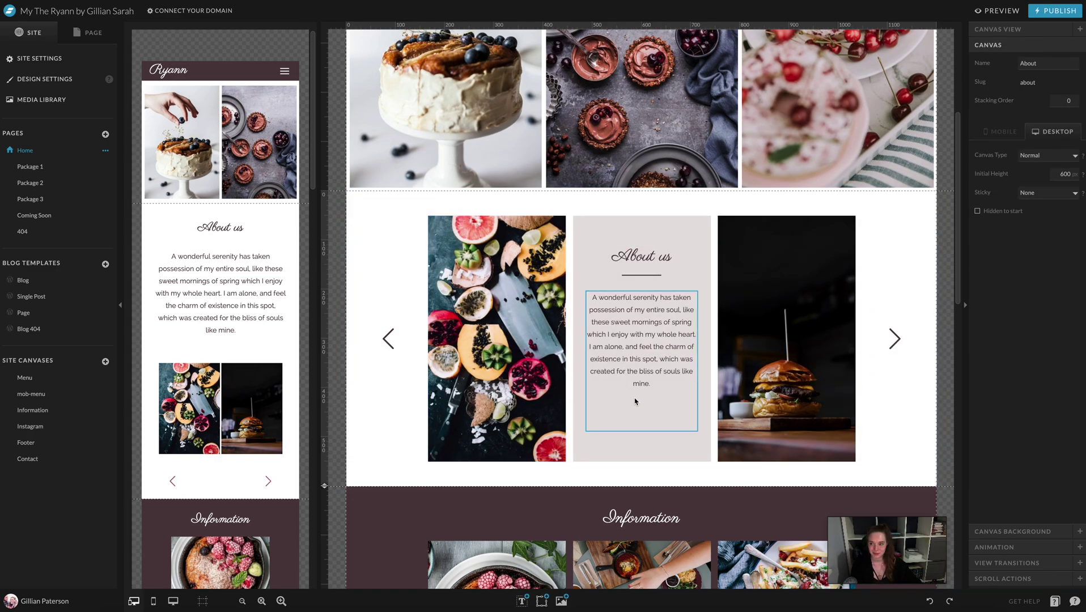
Replace 'us' in the first slide's 'About us' heading with the owner's first name.
left_click(99, 33)
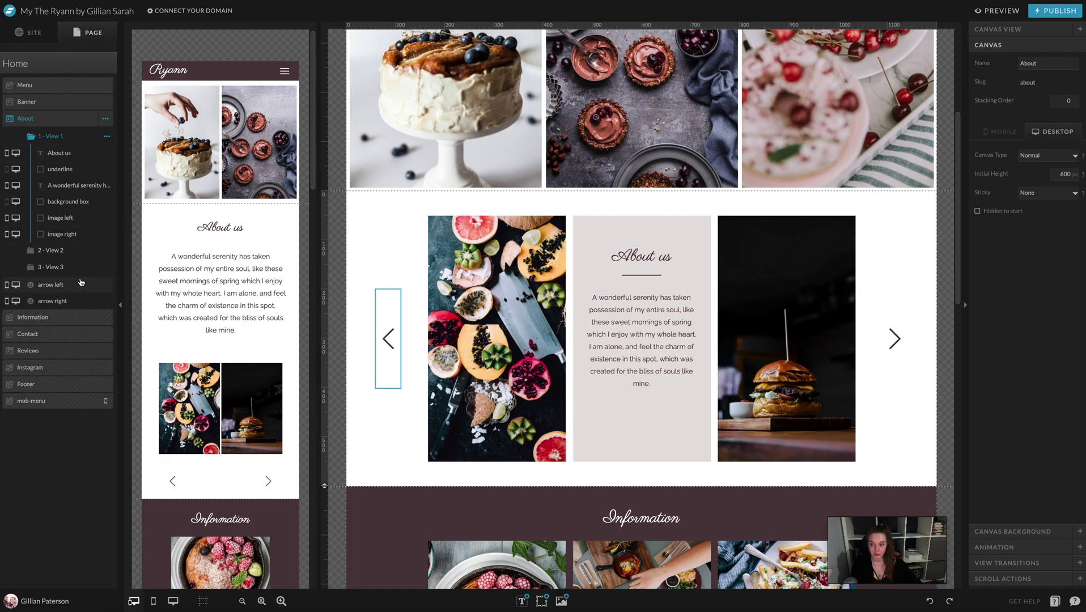
double_click(671, 261)
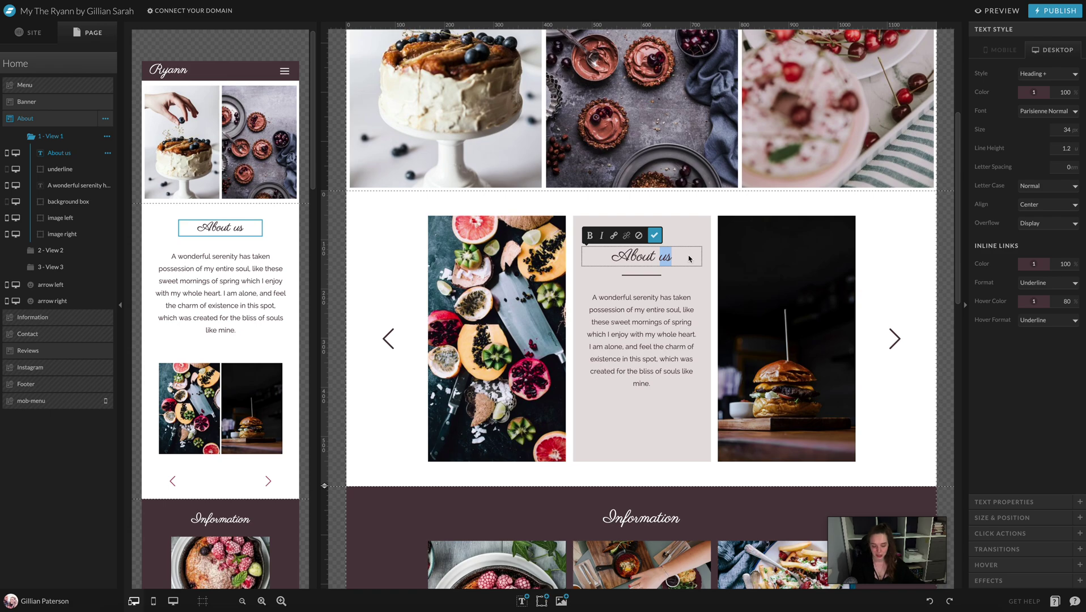
key("BackSpace")
key("BackSpace")
type("Gillian")
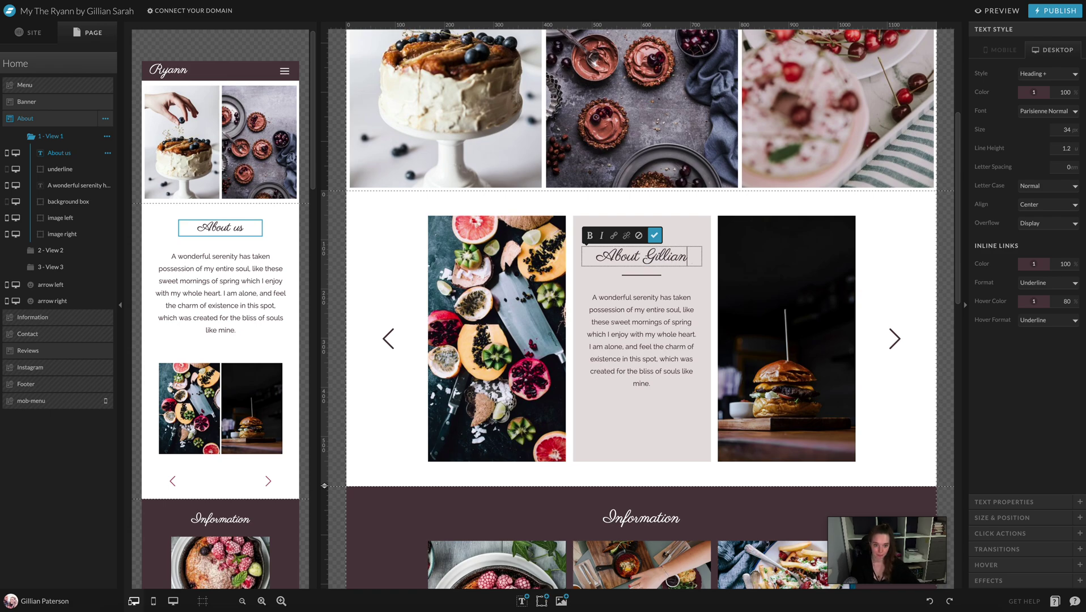
left_click(655, 236)
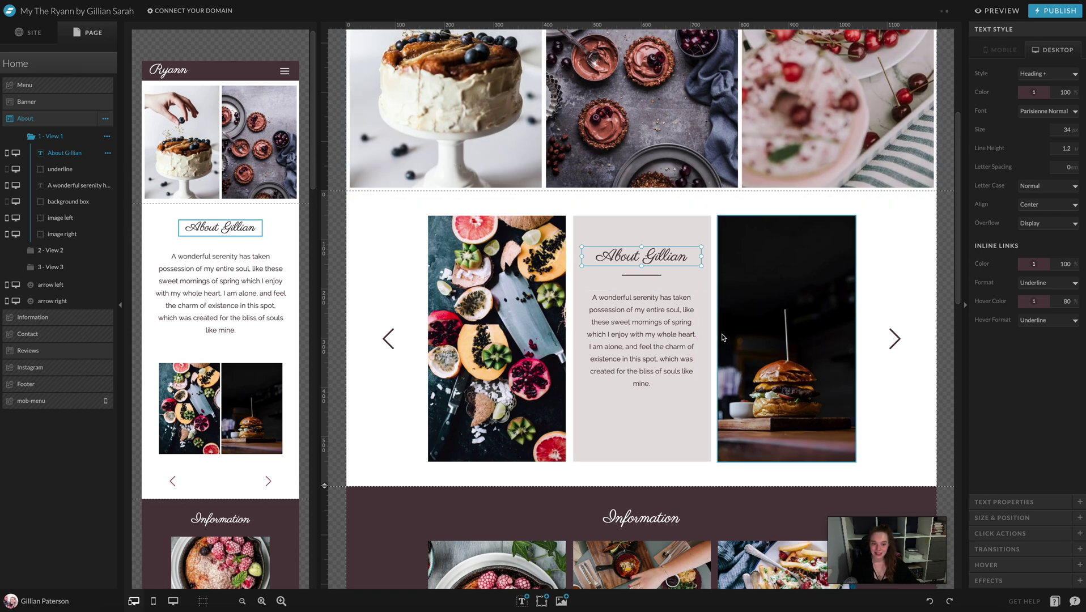
double_click(656, 316)
Append a copy of the About paragraph, delete the overflowing last line and end it with a period.
left_click_drag(665, 385, 575, 306)
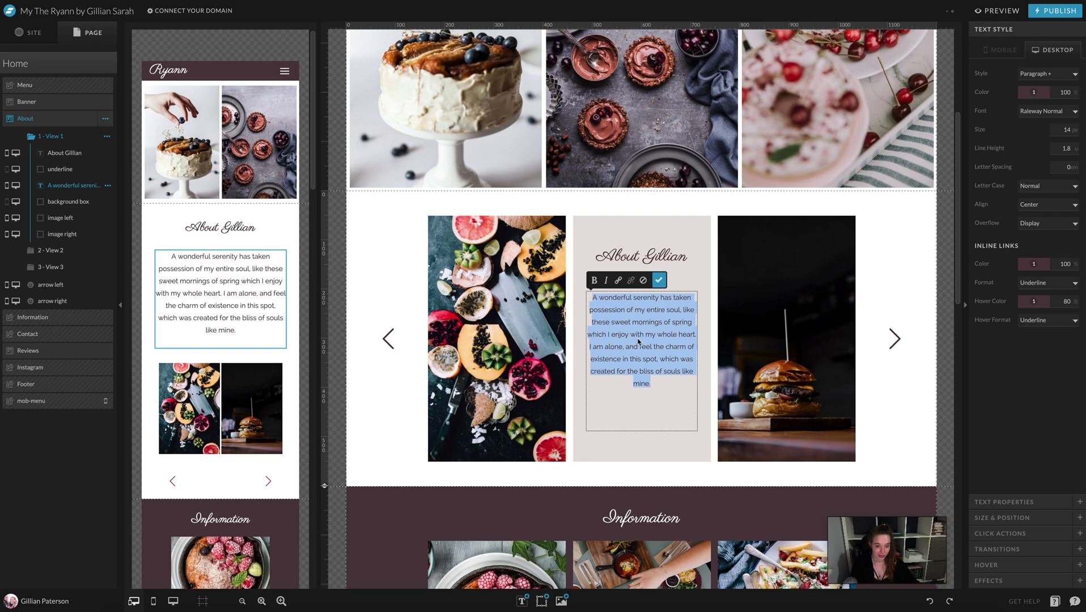
key("ctrl+c")
key("Right")
key("ctrl+v")
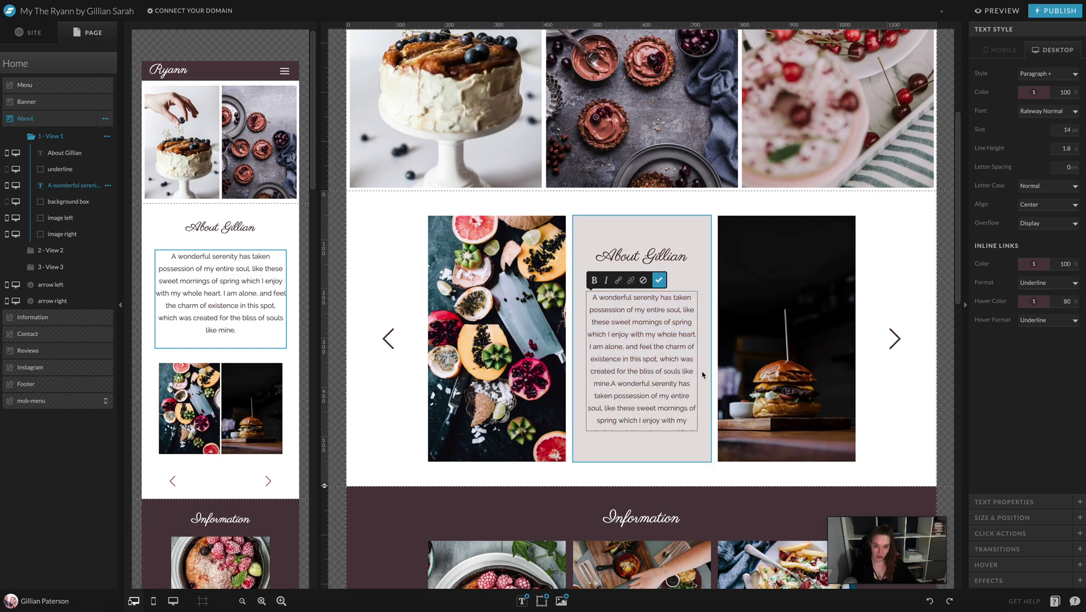
left_click(613, 384)
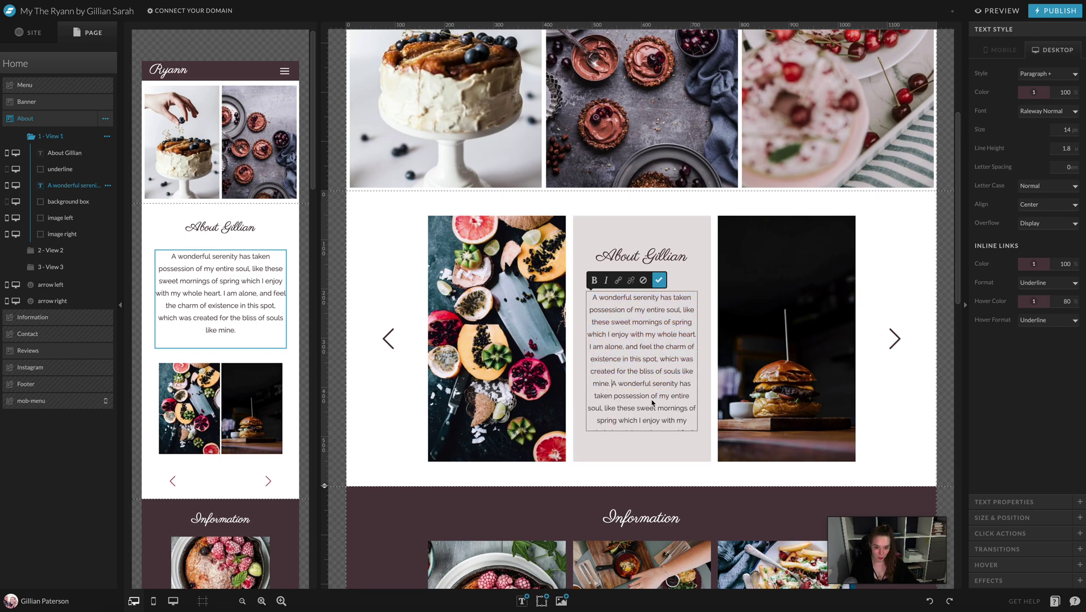
left_click_drag(689, 424, 745, 479)
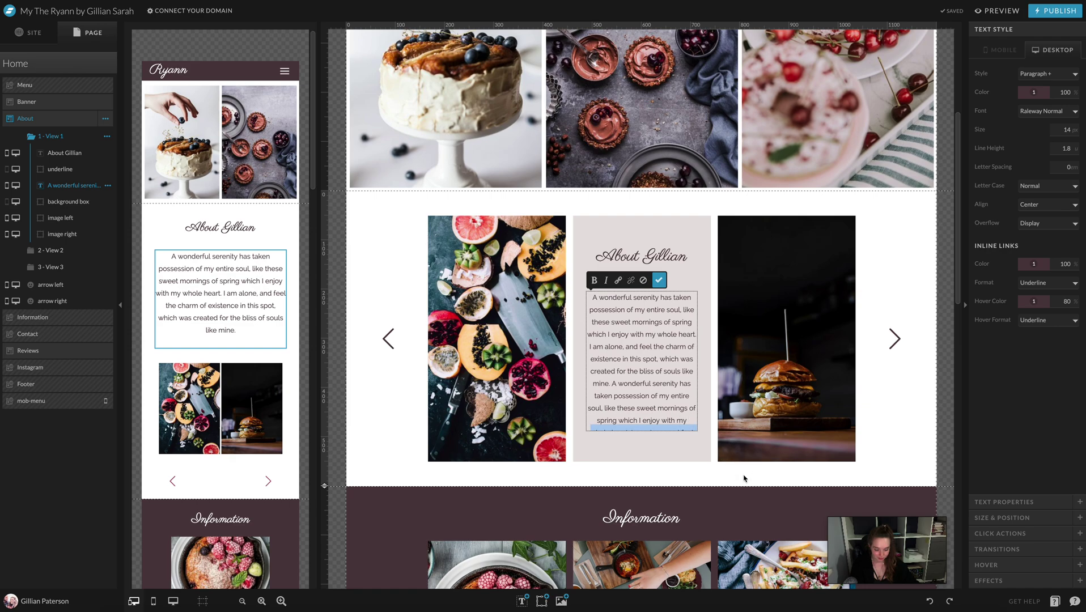
key("BackSpace")
type(".")
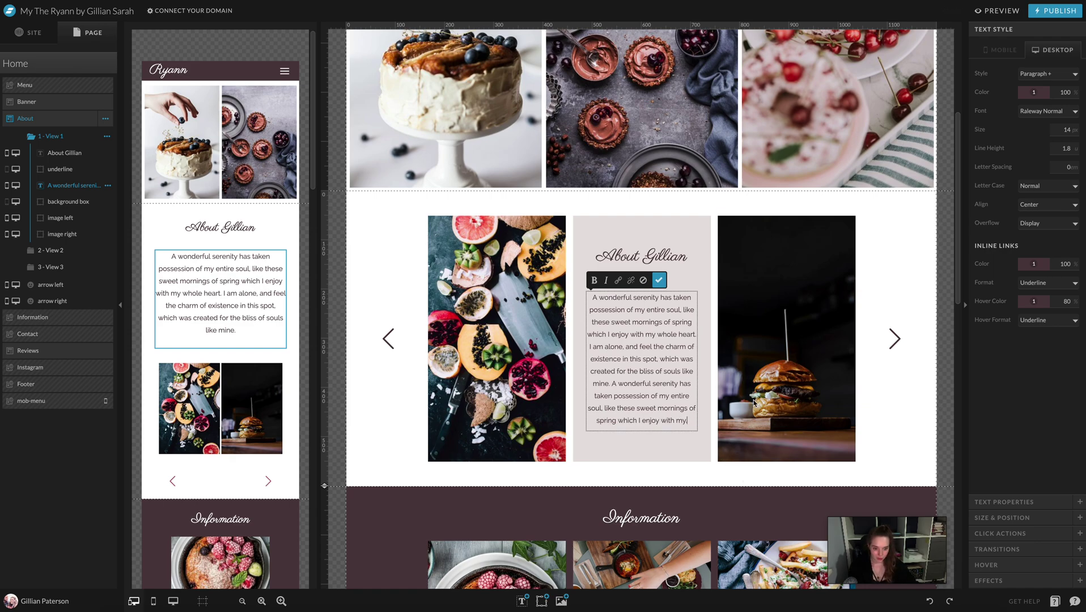
left_click(658, 280)
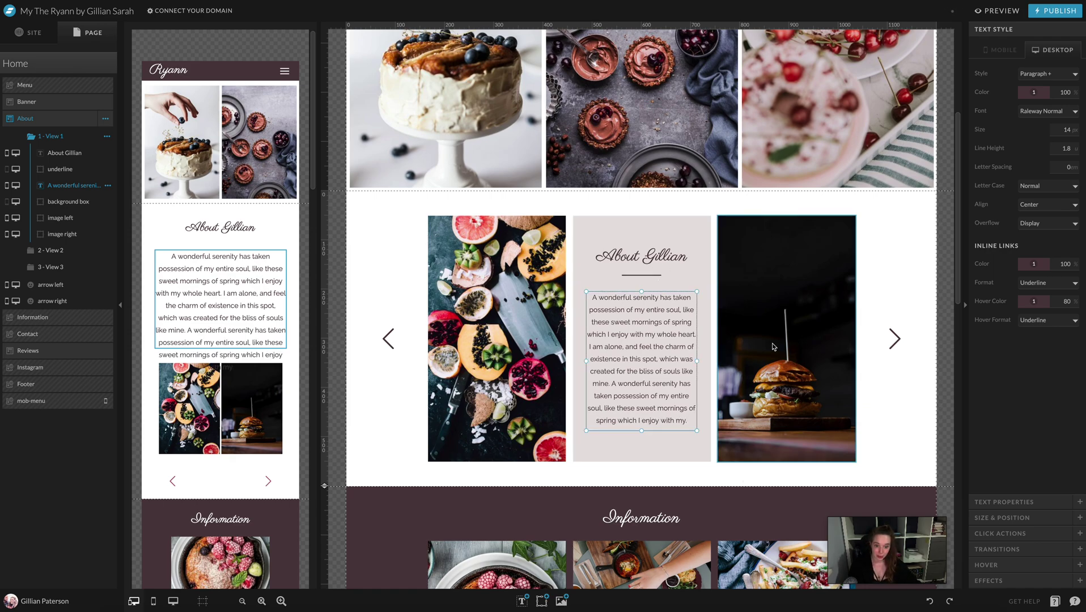
Enlarge the paragraph box and remove the trailing 'like' so it ends 'taken possession of my entire soul.'.
double_click(687, 421)
type("A")
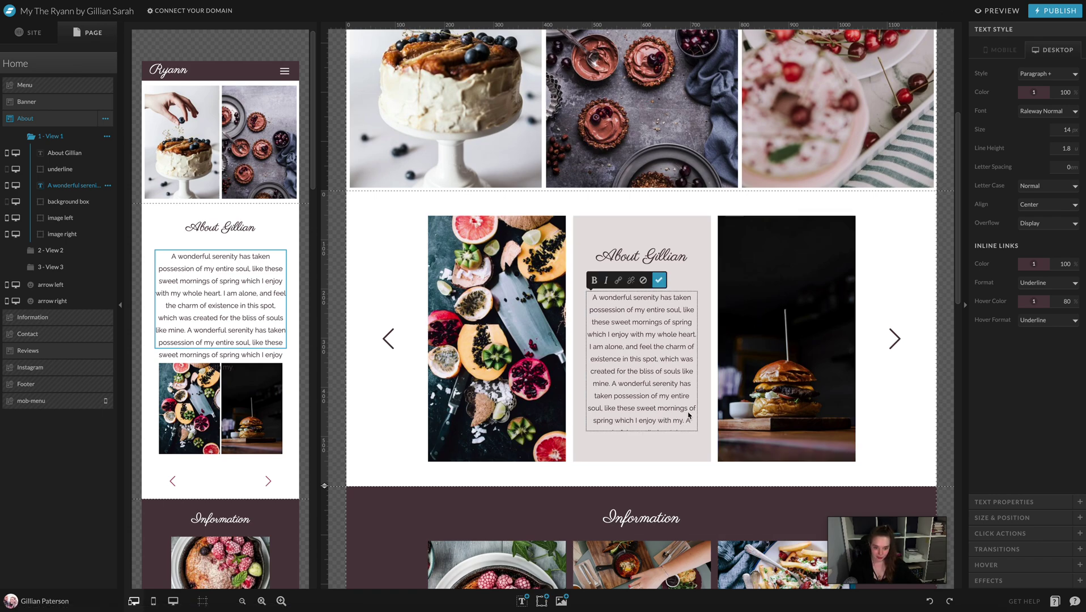
left_click(660, 280)
left_click_drag(643, 432, 645, 450)
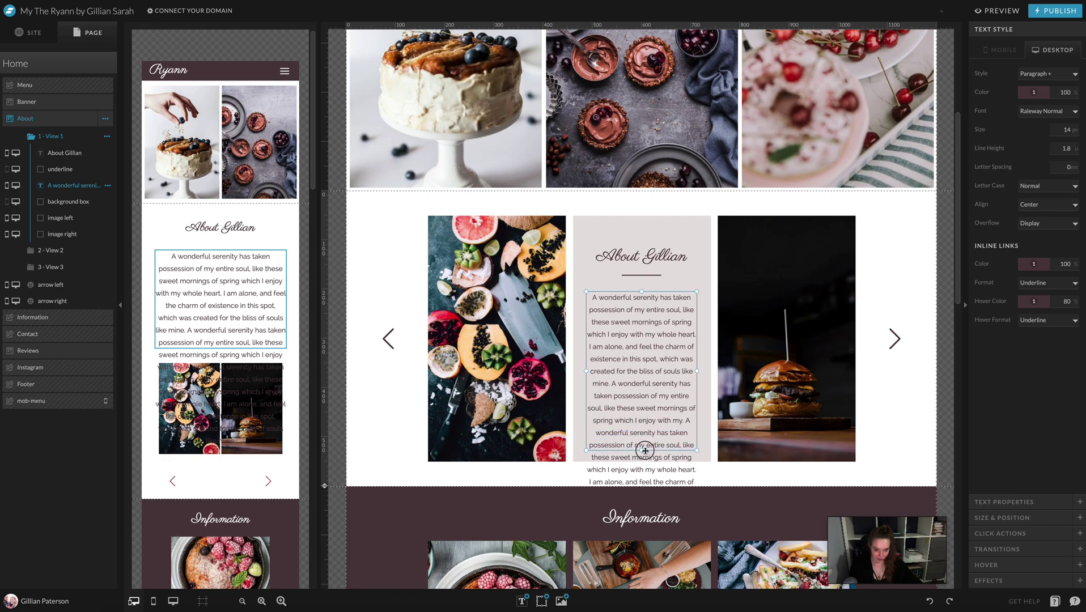
double_click(688, 445)
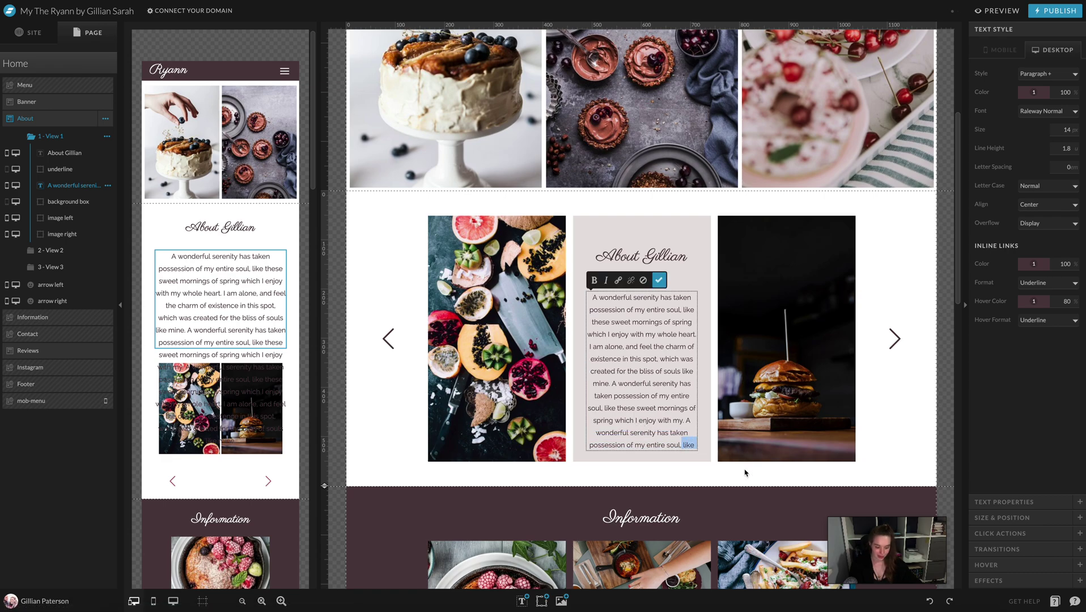
key("BackSpace")
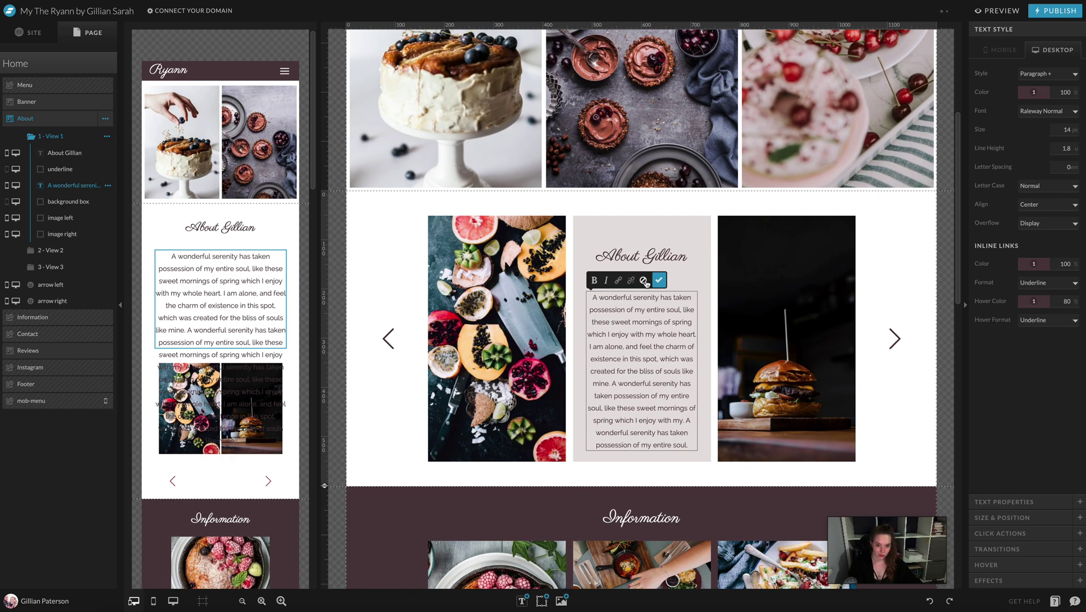
left_click(659, 280)
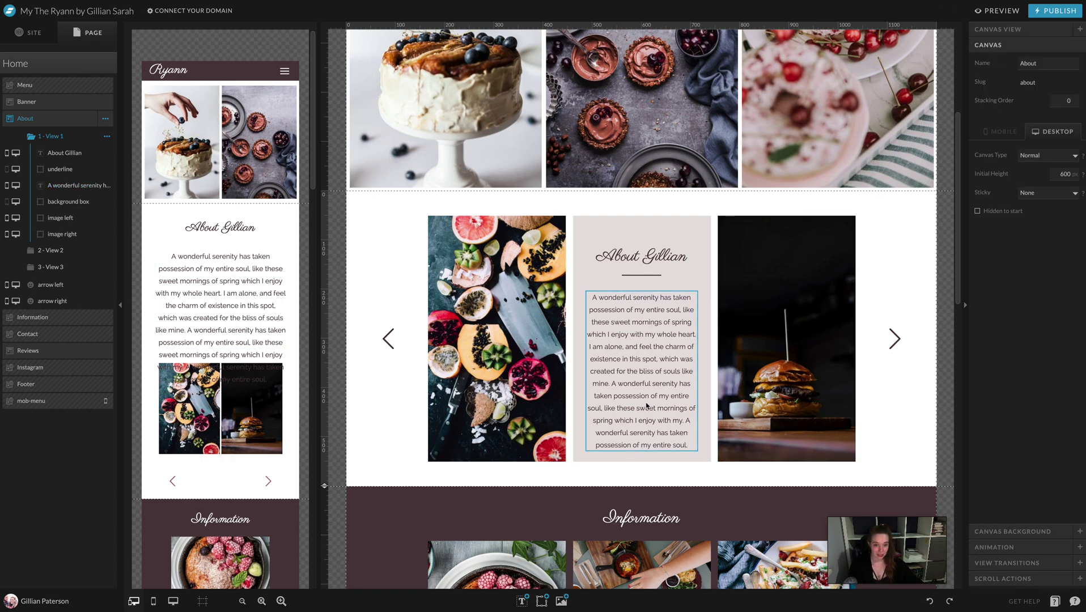
Select the heading, underline and paragraph together and centre them vertically on the first slide.
left_click(648, 254)
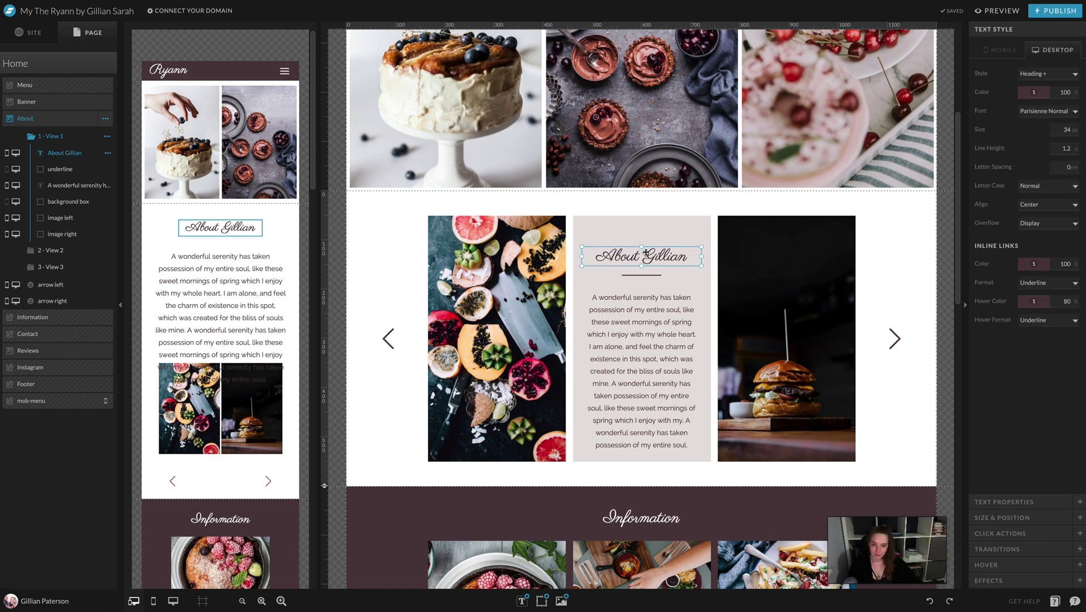
left_click(645, 279, "shift")
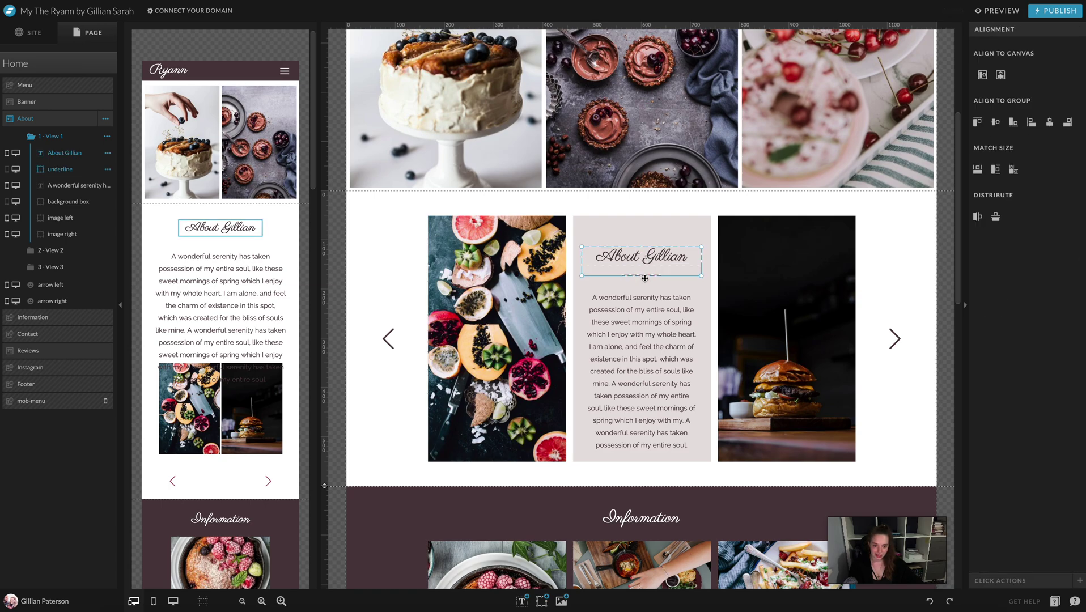
left_click(648, 336, "shift")
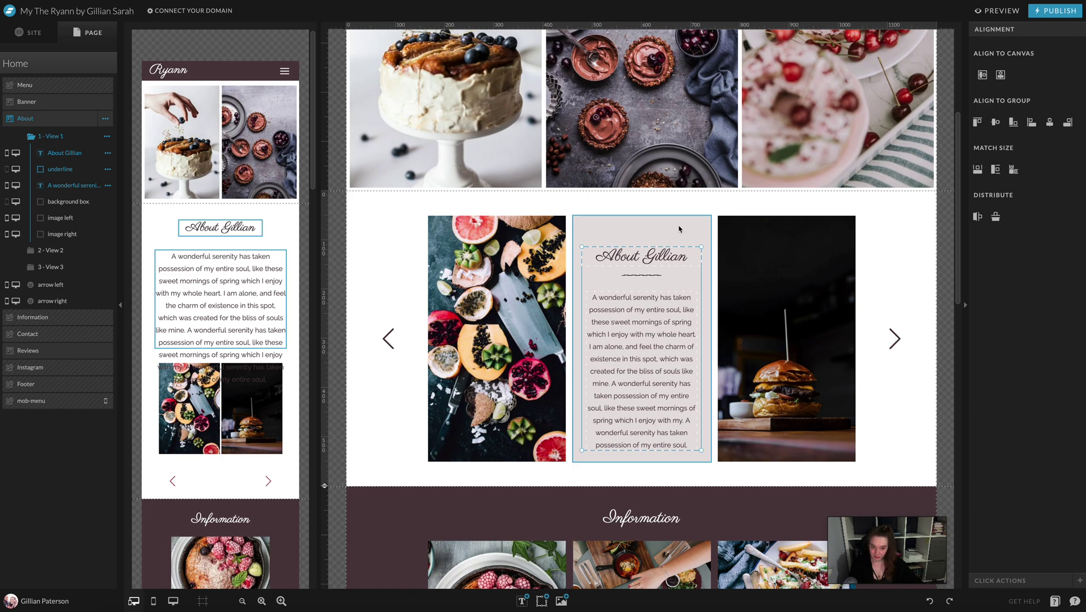
left_click(57, 153)
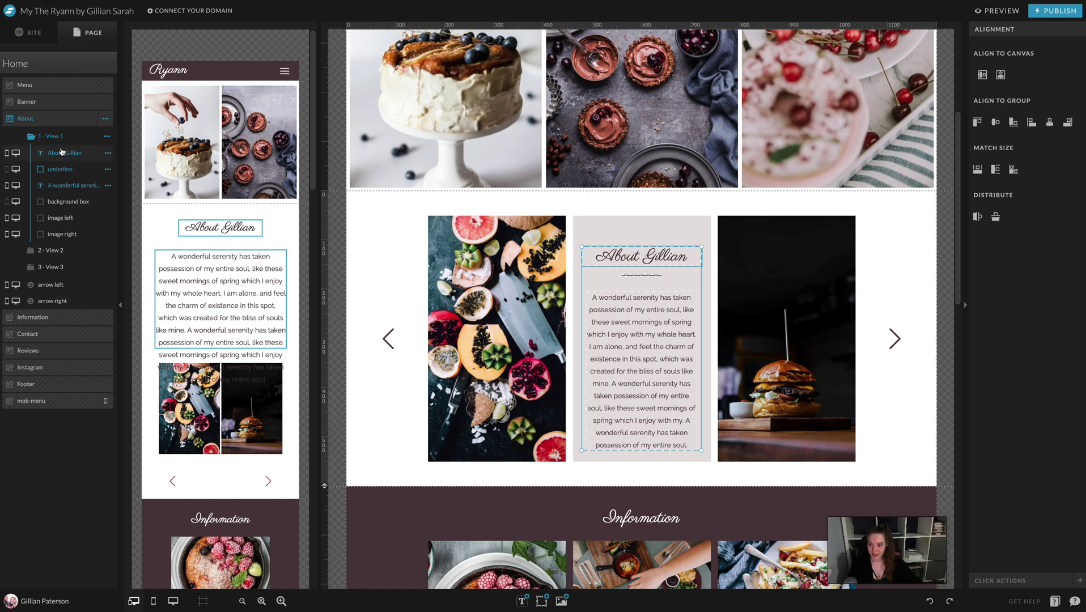
left_click(51, 186, "shift")
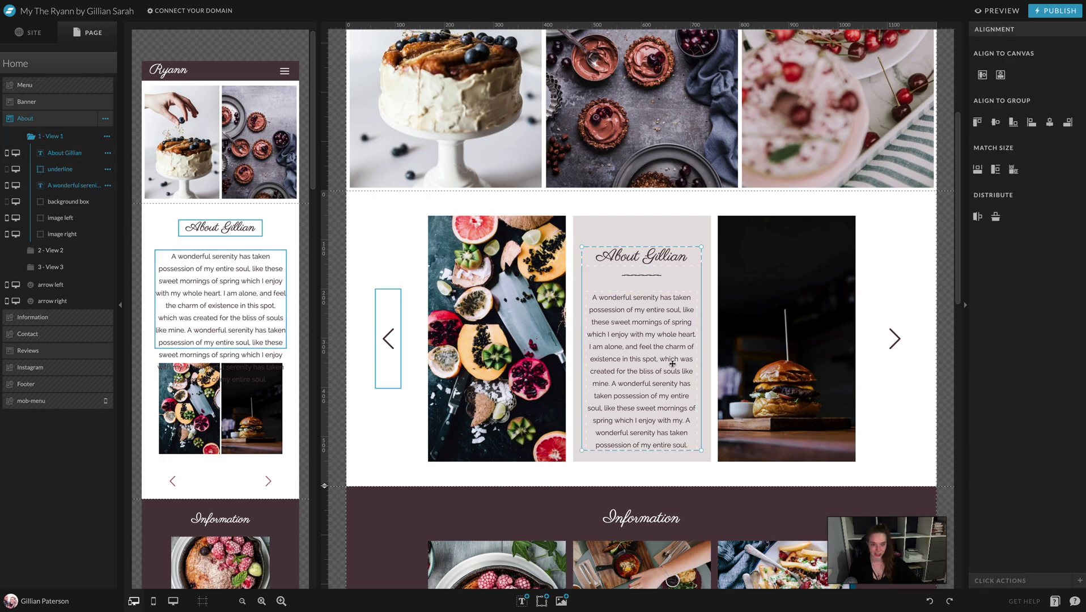
left_click(1050, 123)
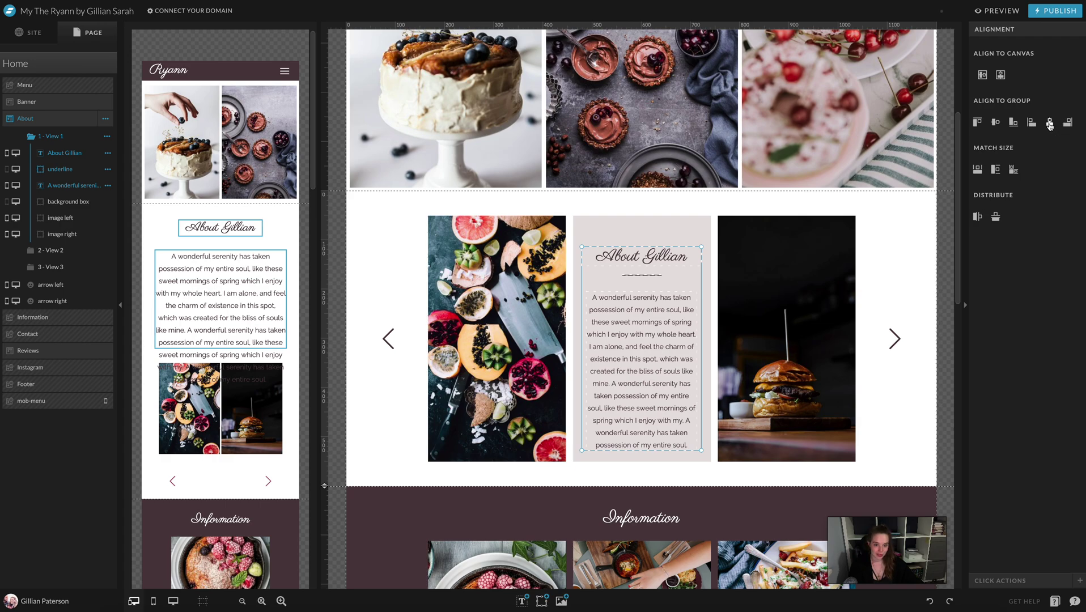
left_click(996, 219)
left_click(983, 76)
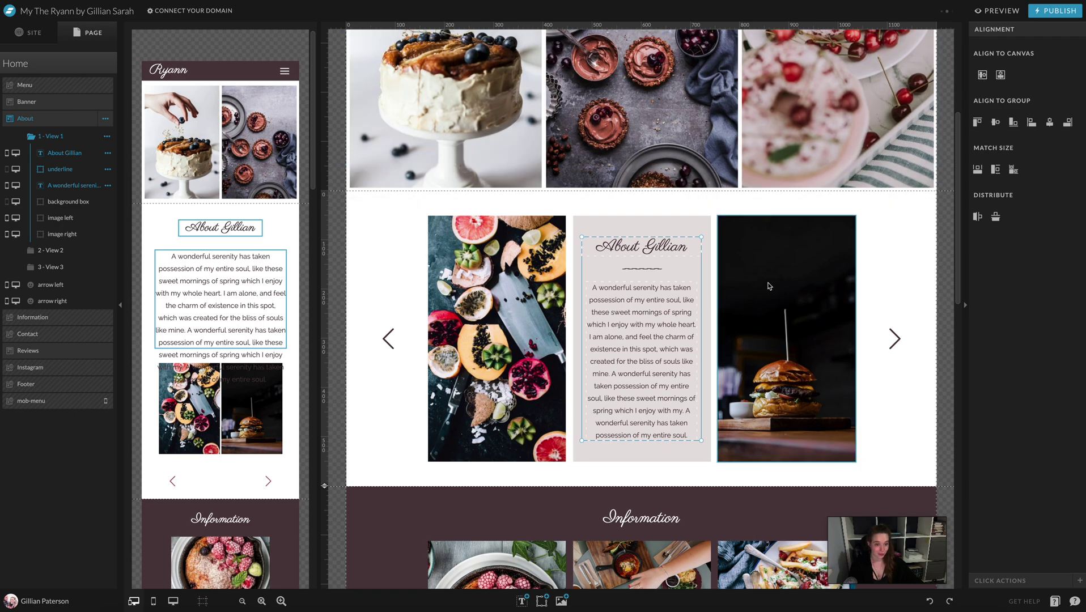
left_click(650, 203)
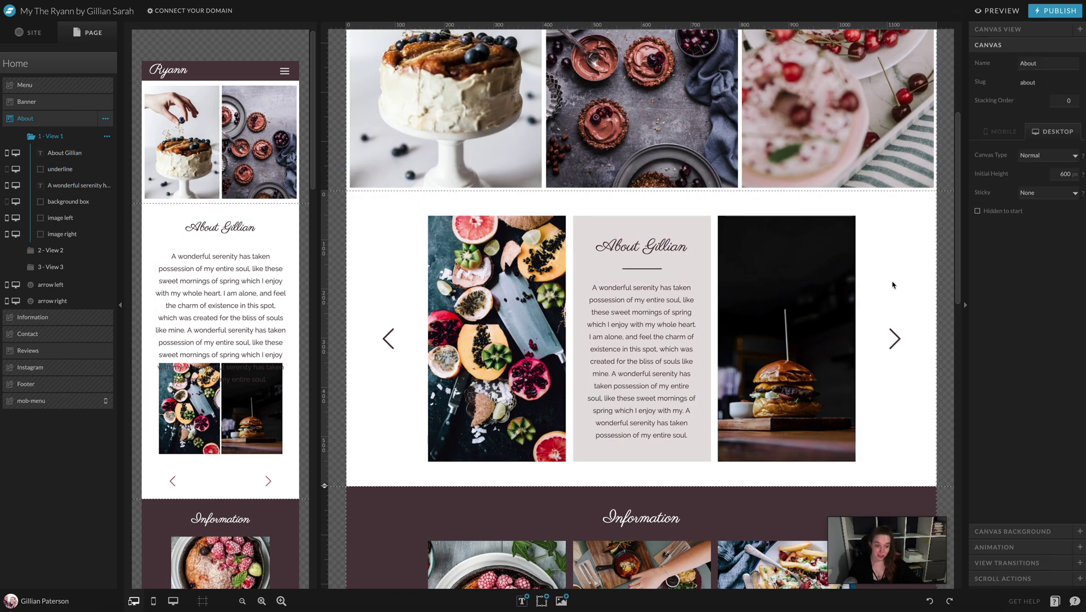
Switch the About slideshow to its second view, 2 - View 2.
left_click(896, 338)
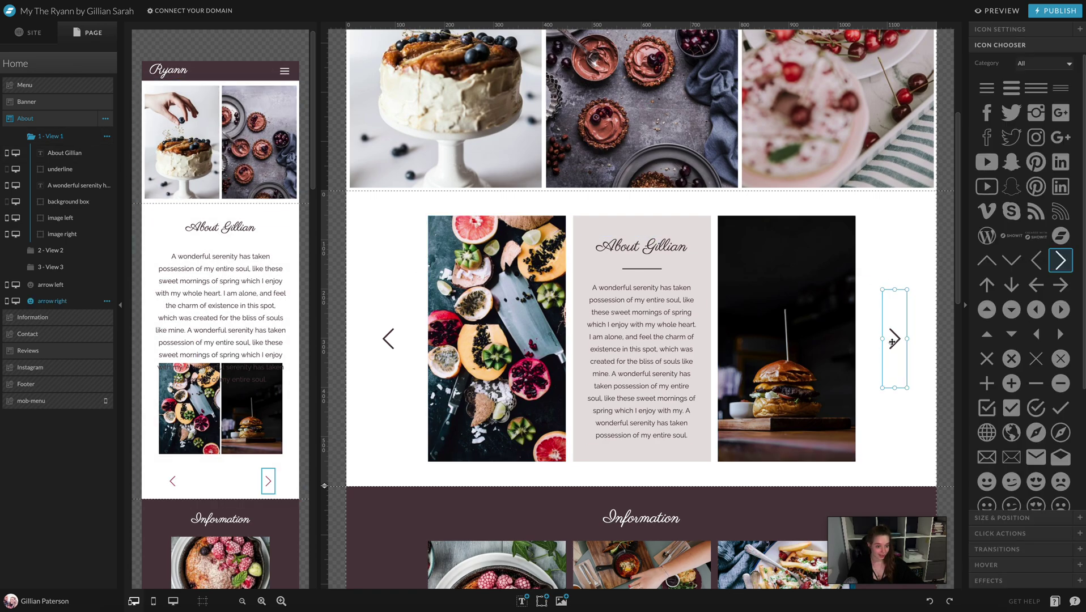
left_click(900, 452)
left_click(889, 348)
left_click(925, 366)
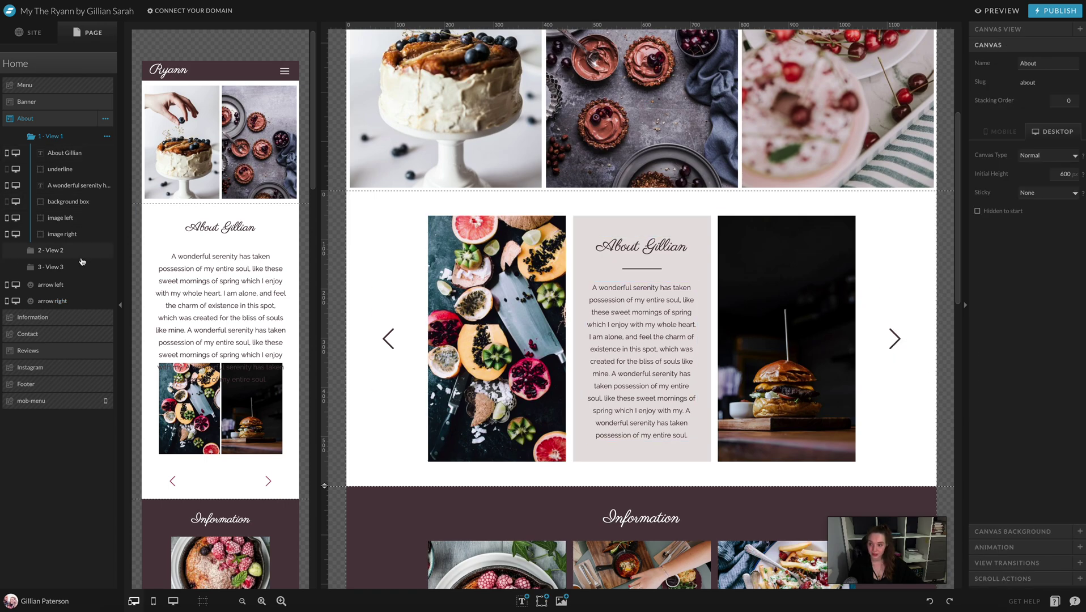
left_click(50, 251)
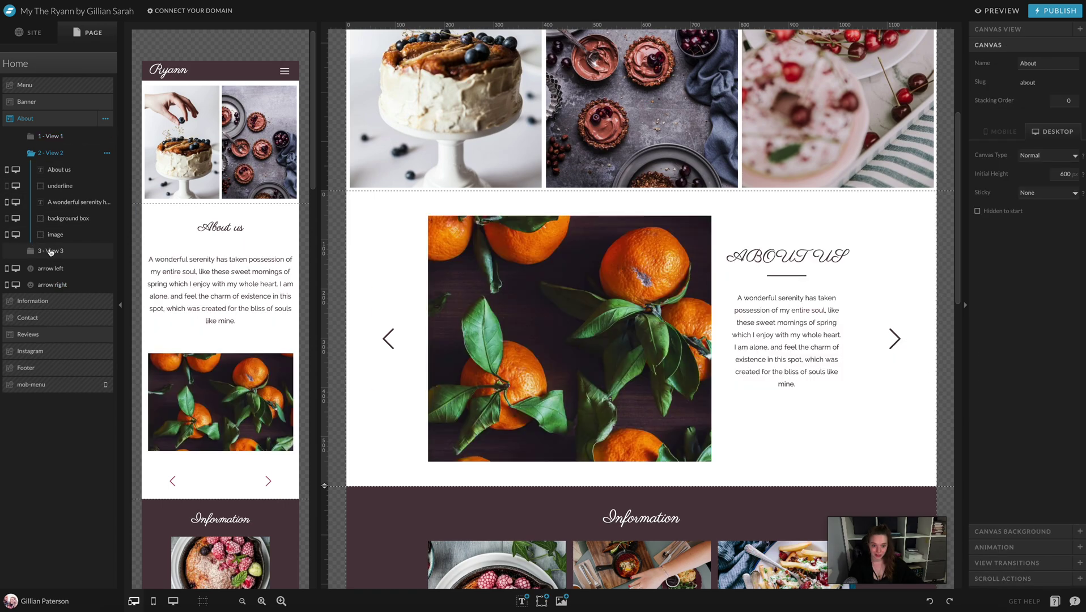
Set the ABOUT US heading to Normal letter case and replace 'us' with the owner's first name.
left_click(787, 259)
left_click(1065, 185)
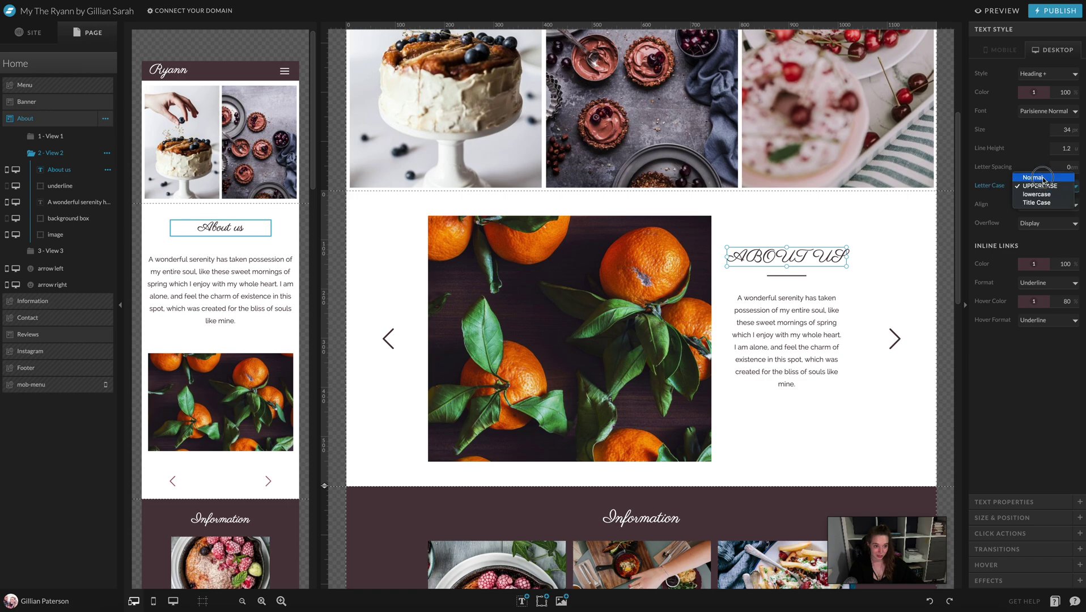
left_click(1043, 176)
left_click(897, 266)
double_click(798, 257)
double_click(810, 258)
type("Gillian")
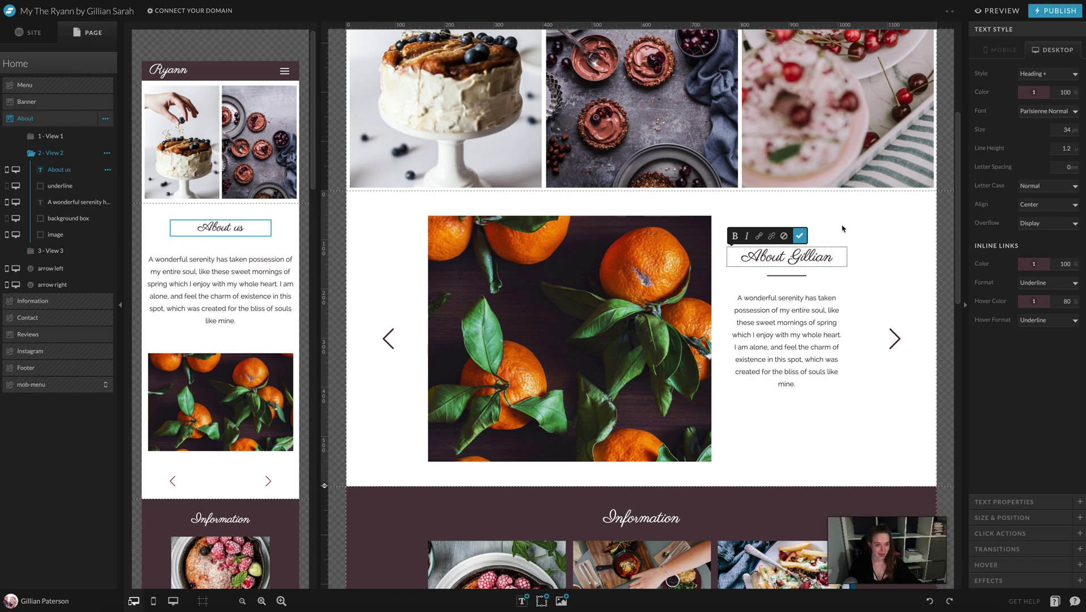
key("Escape")
left_click(843, 230)
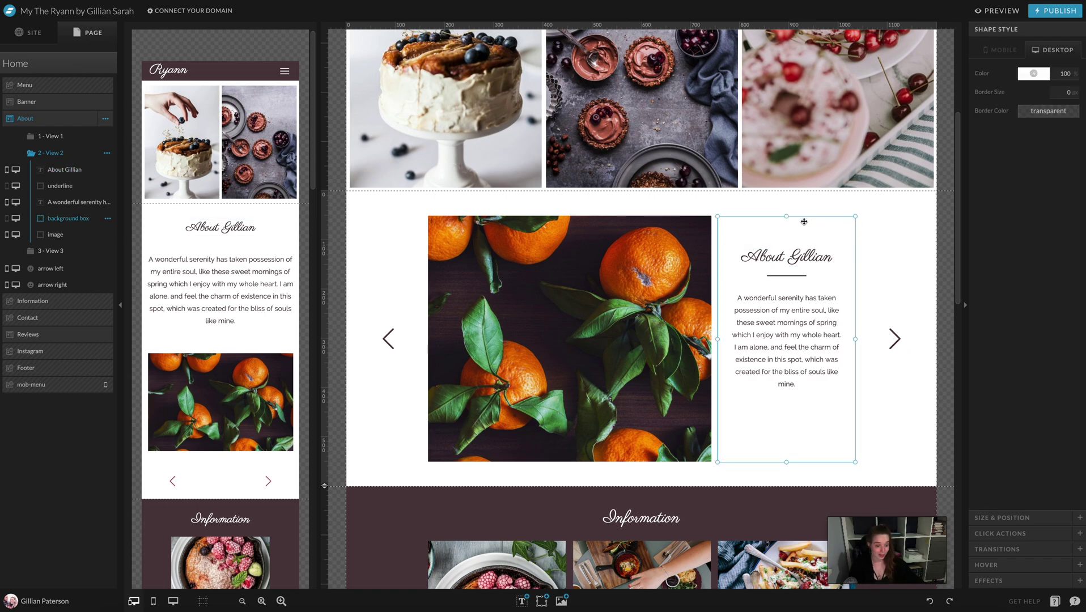
Try several palette colours, then give the View 2 background box a light grey fill.
left_click(1044, 74)
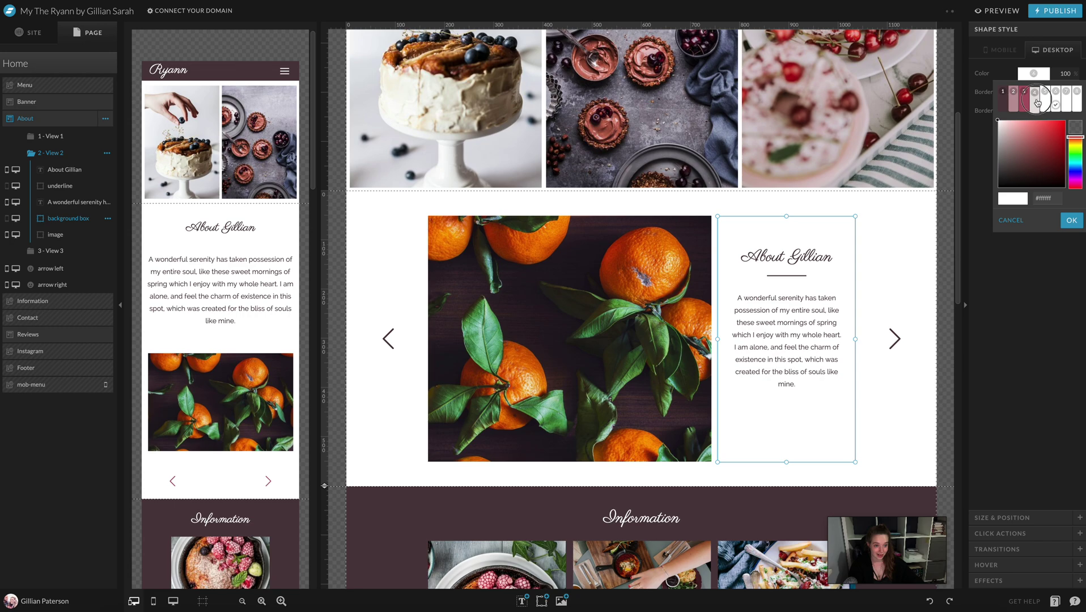
left_click(1038, 103)
left_click(1042, 73)
left_click(1014, 102)
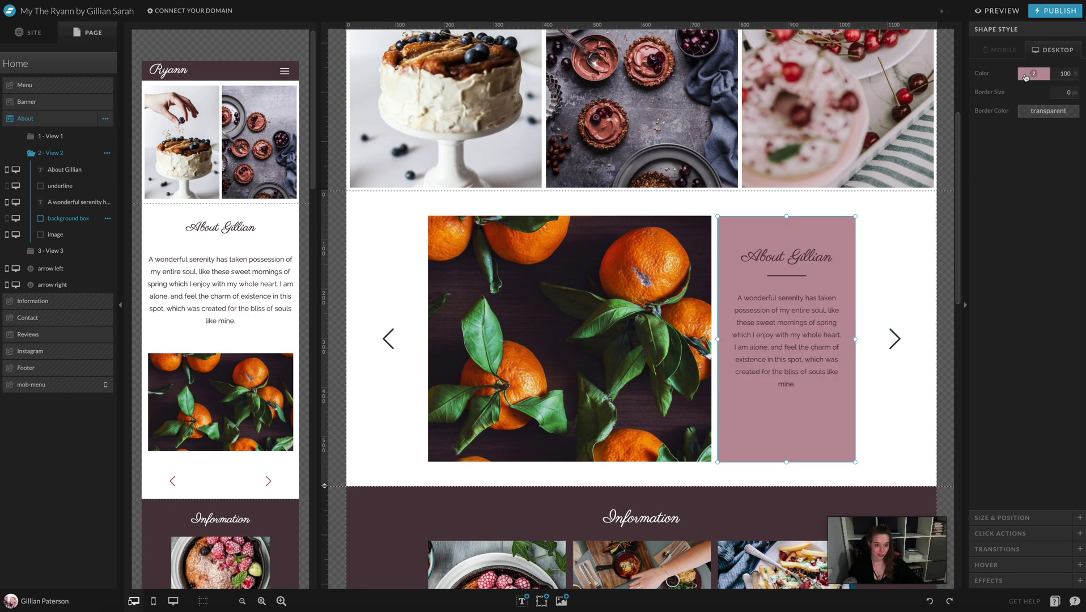
left_click(1033, 75)
left_click(1024, 103)
left_click(1030, 79)
left_click(1035, 103)
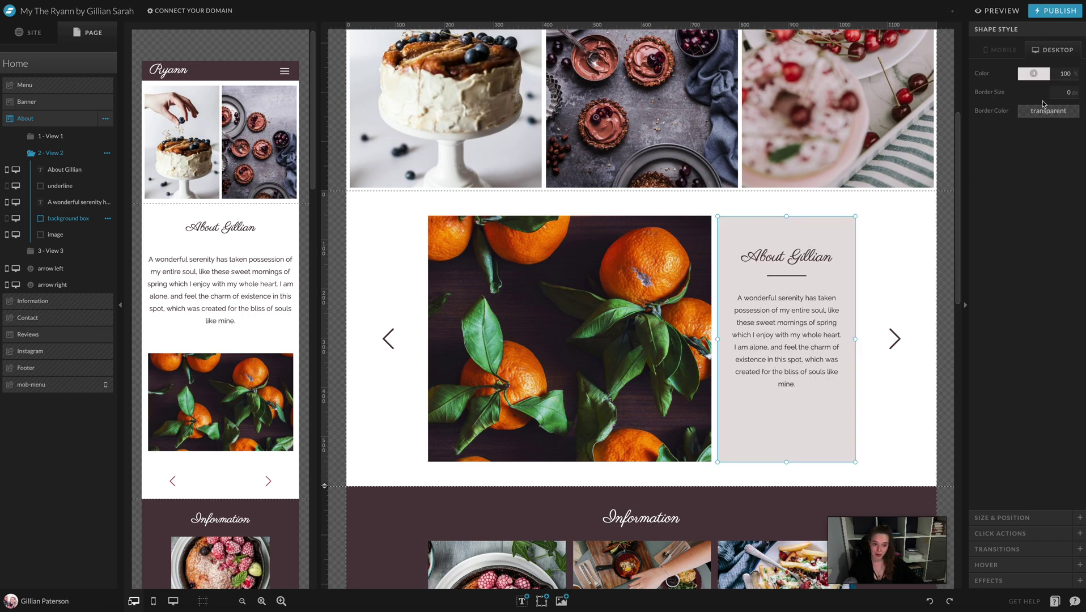
left_click(899, 250)
Paste a copy of the View 2 paragraph after 'mine.' and trim the overflow so it ends 'with my.'.
left_click(785, 363)
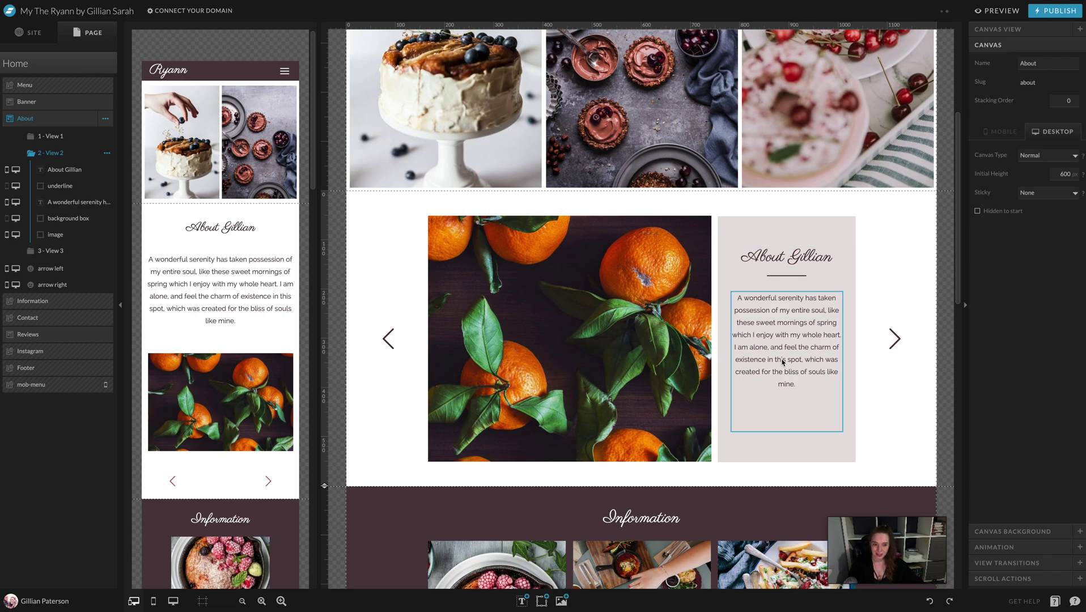
left_click(809, 395)
key("ctrl+a")
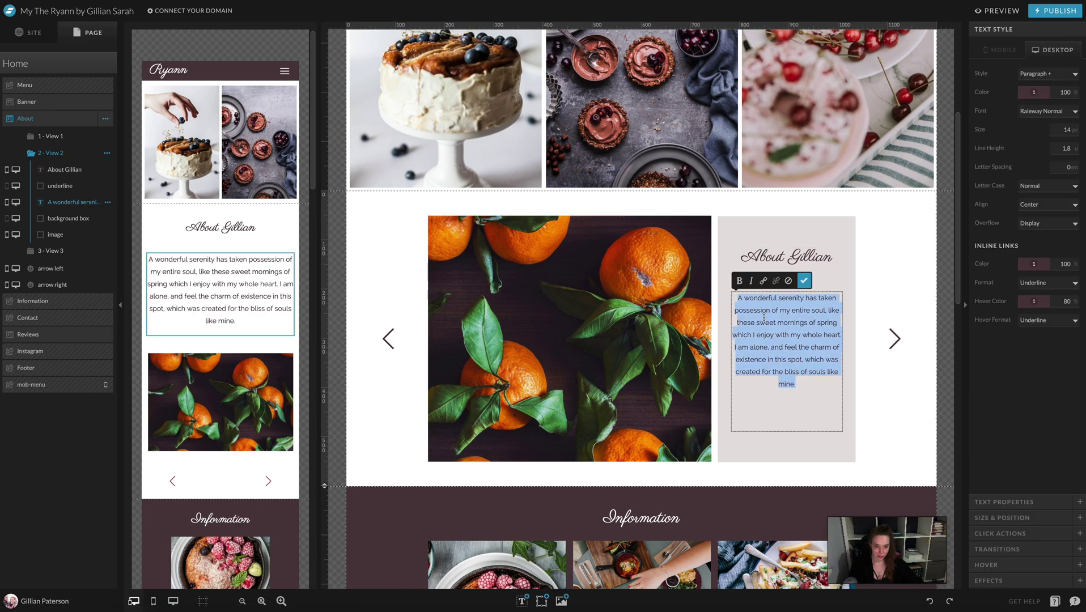
left_click(809, 384)
key("ctrl+v")
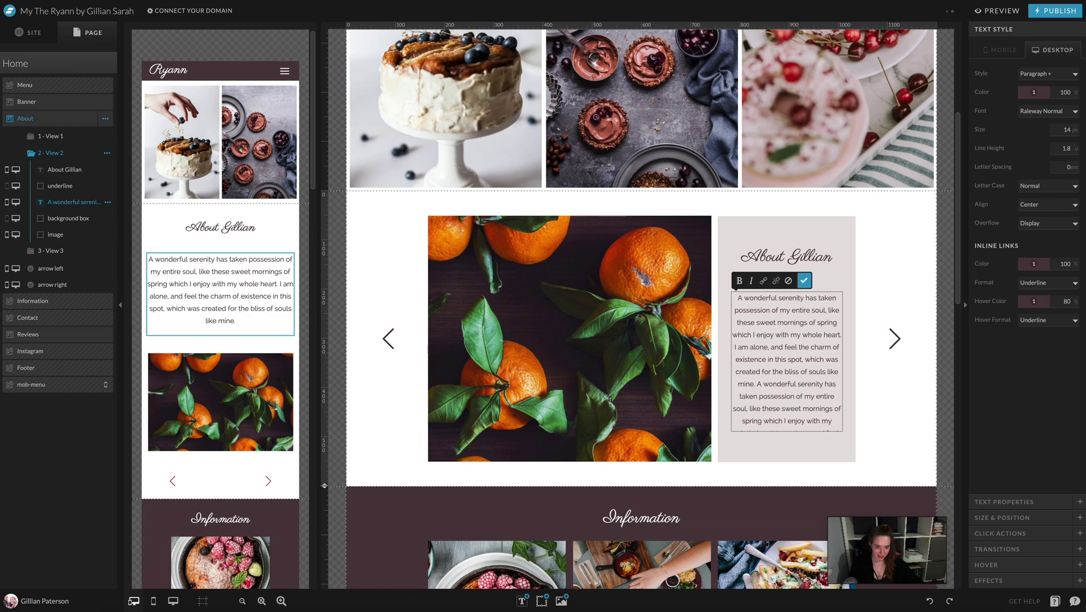
left_click(832, 421)
key("ctrl+shift+End")
key("Delete")
type(".")
left_click(804, 280)
left_click(895, 255)
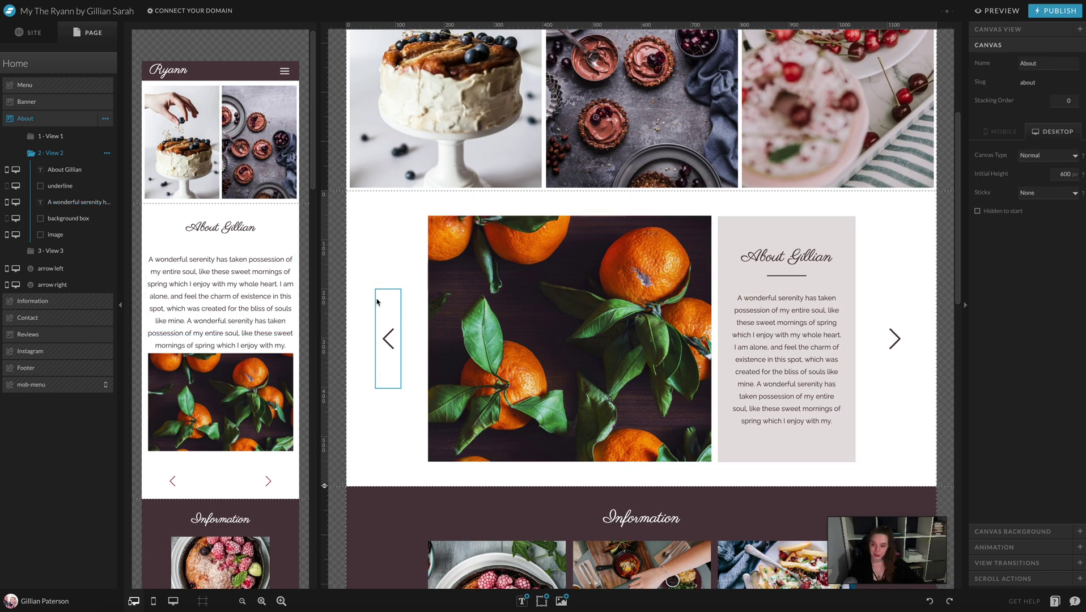
In the mobile layout, make the View 2 paragraph box taller and move it up under the heading.
left_click(243, 338)
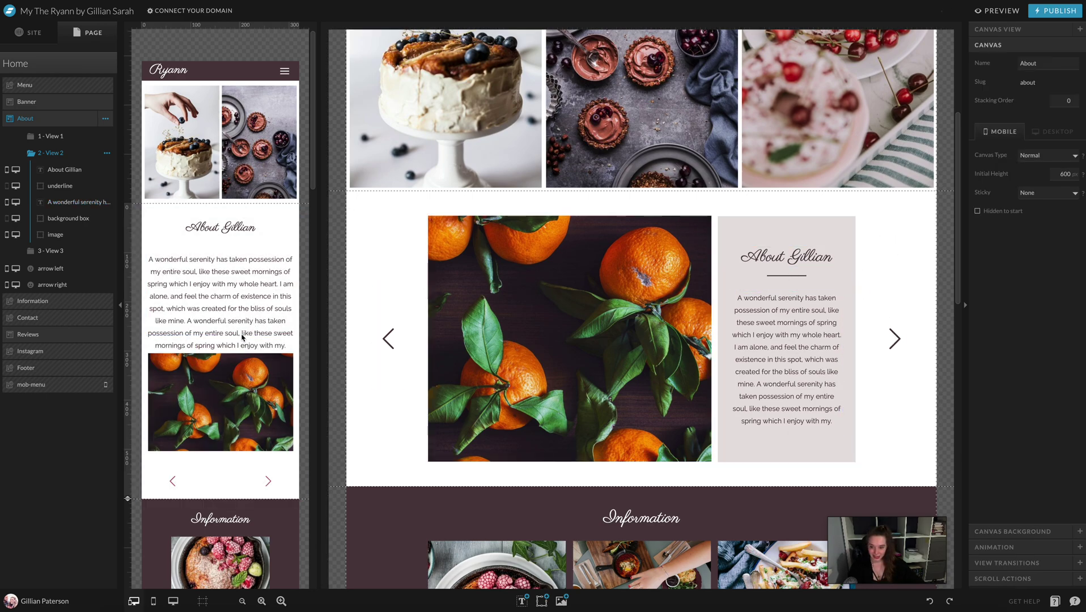
left_click(227, 309)
left_click_drag(220, 335, 225, 351)
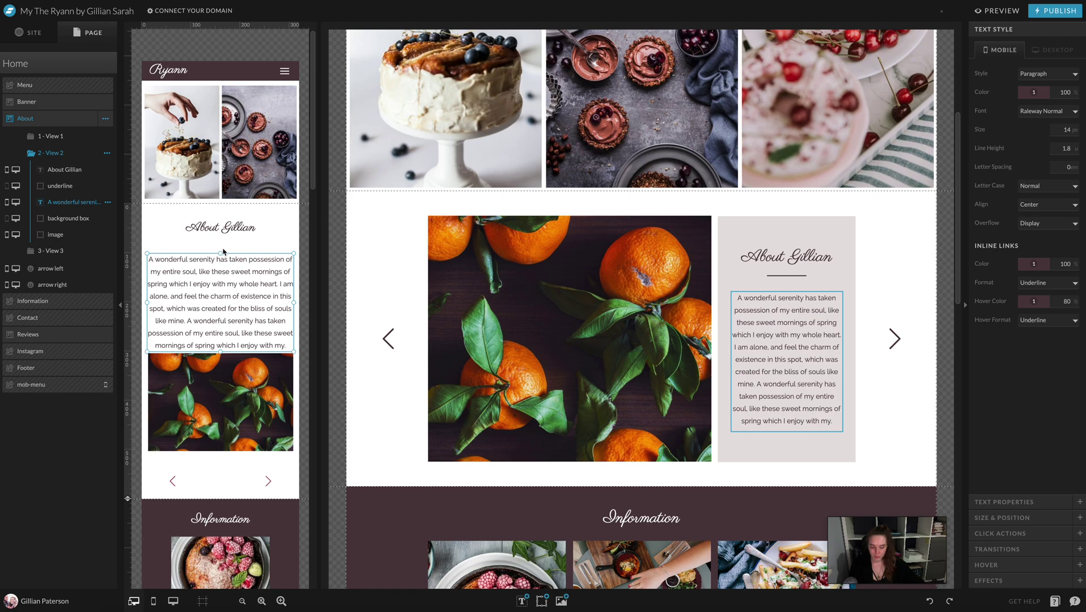
left_click_drag(223, 251, 223, 249)
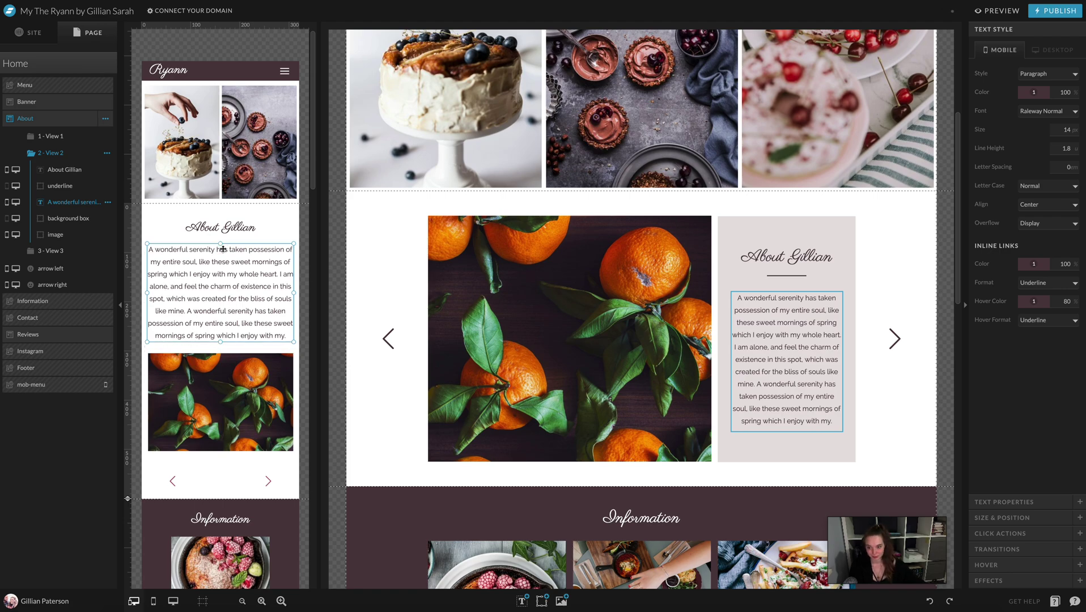
left_click(56, 137)
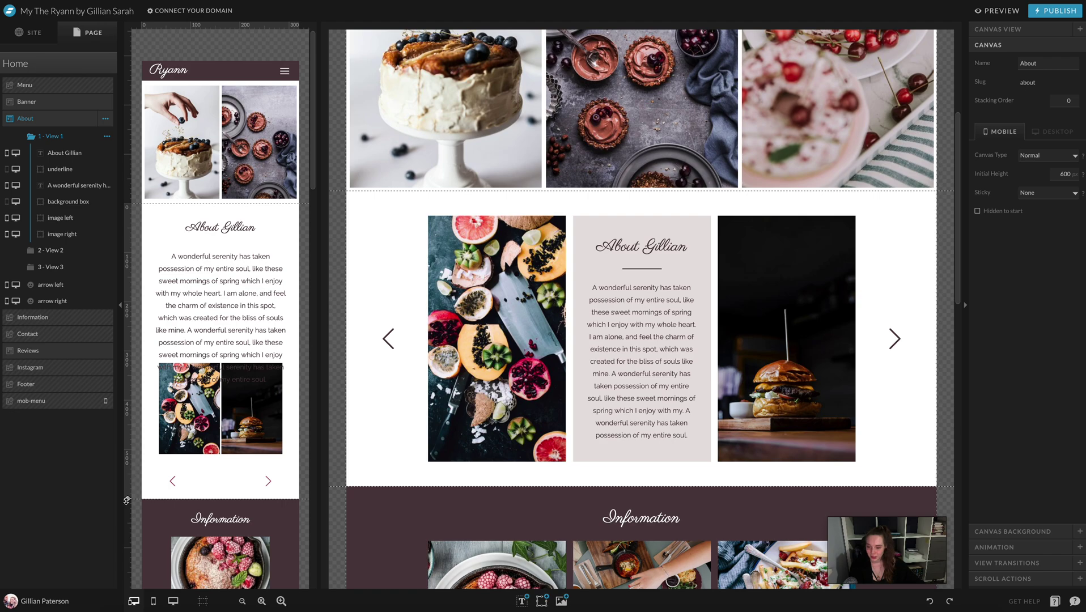
Drag the View 1 section height to 650 px.
left_click_drag(127, 501, 136, 527)
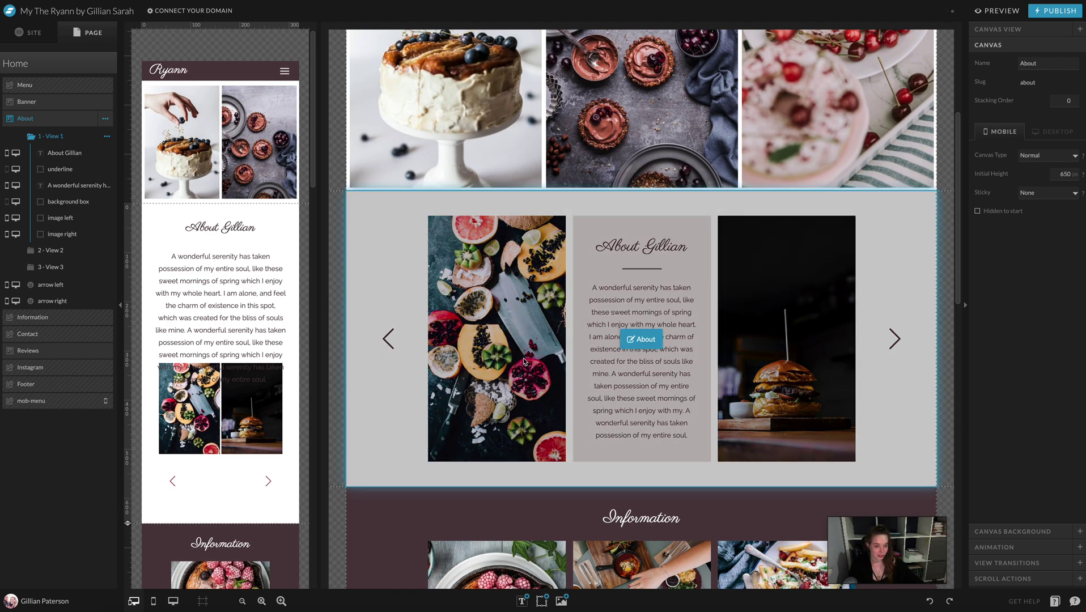
left_click_drag(128, 522, 138, 500)
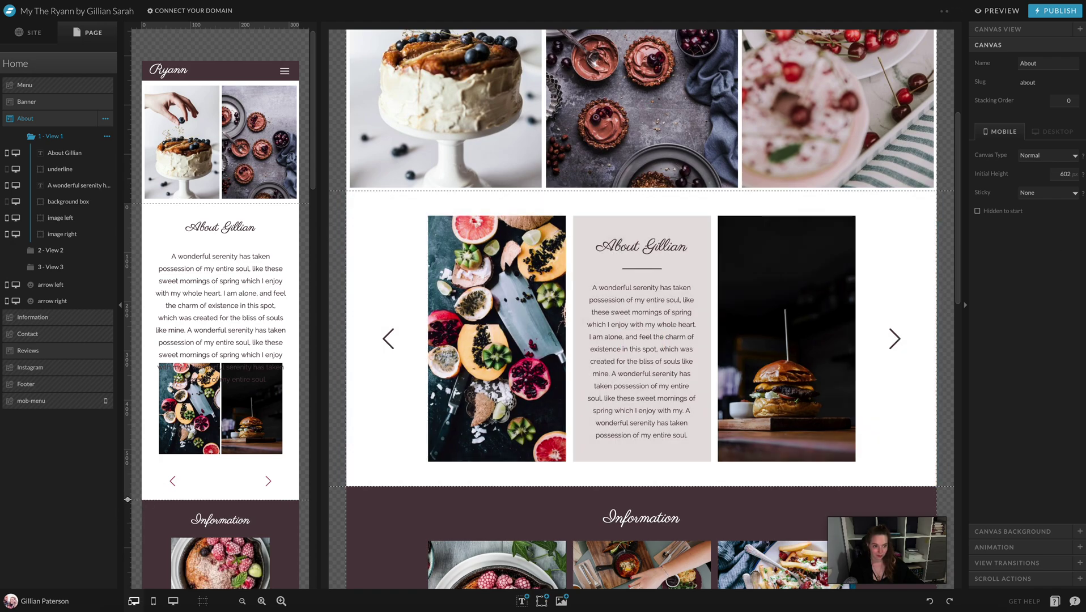
left_click_drag(127, 500, 165, 520)
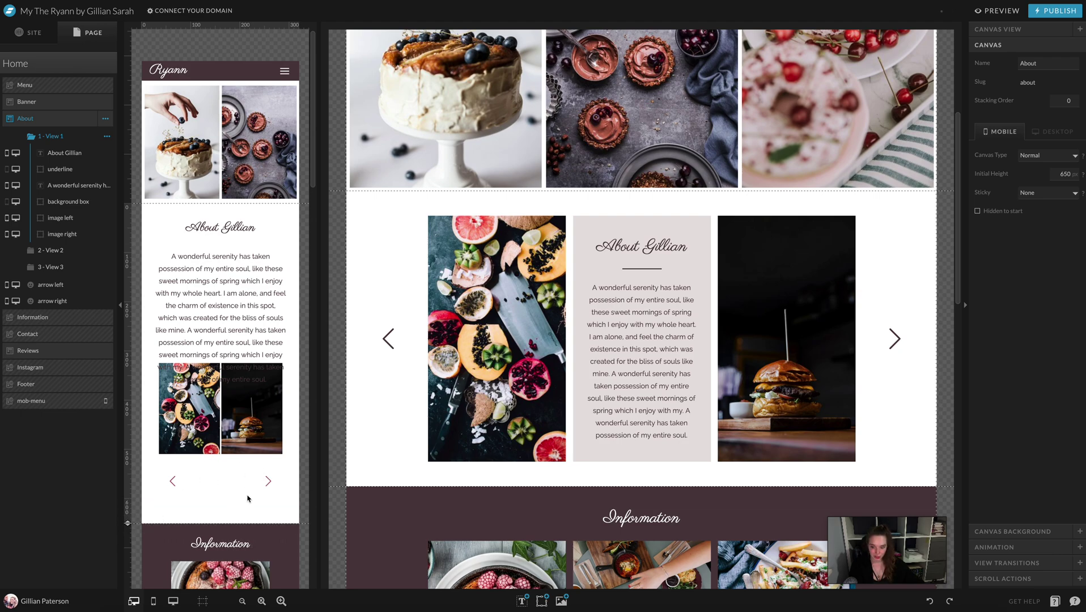
On mobile, move the slider arrows and both images down and extend the paragraph box to fit.
left_click_drag(287, 502, 152, 454)
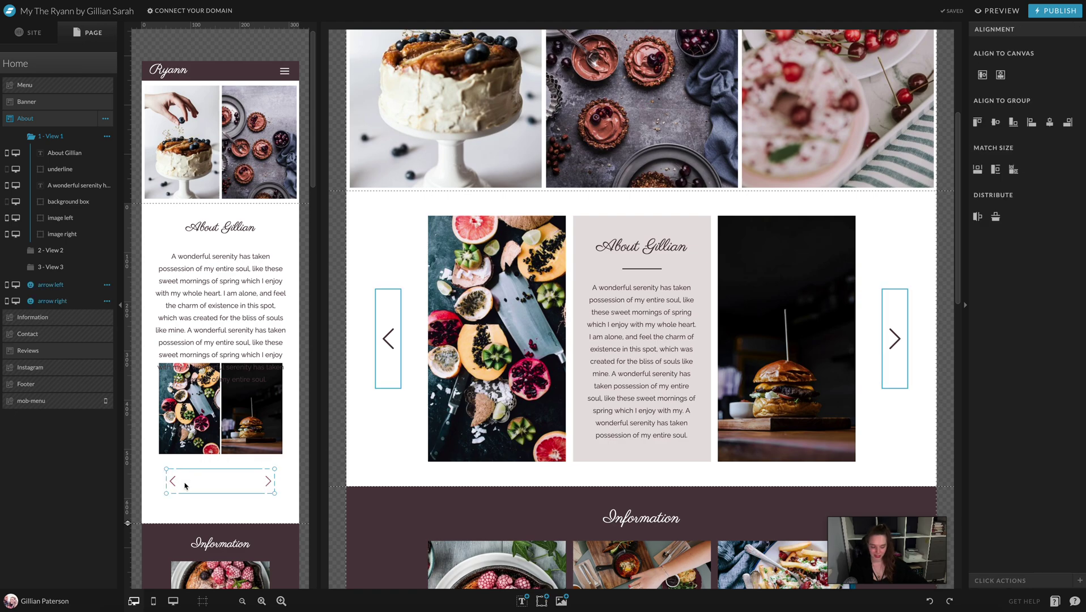
left_click_drag(185, 486, 185, 508)
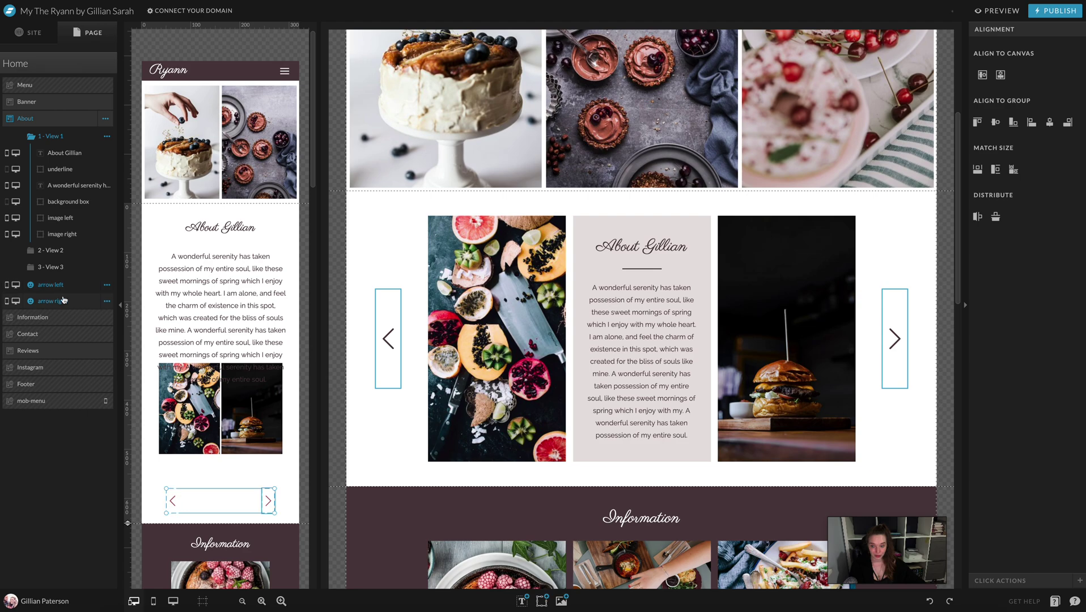
left_click_drag(294, 466, 186, 426)
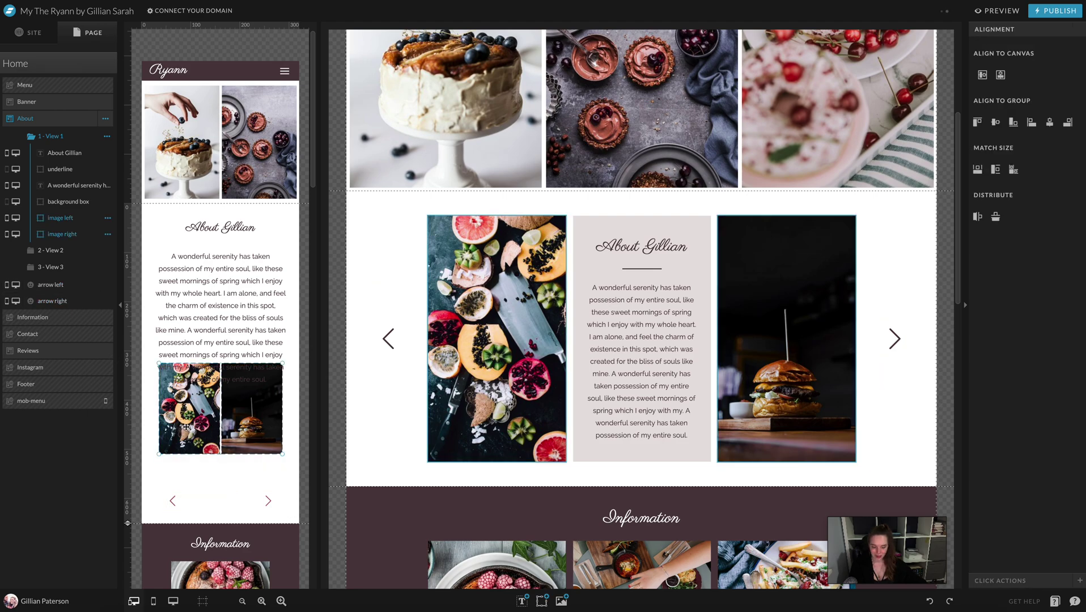
key("shift+Down")
key("shift+Down")
key("shift+Down")
key("shift+Down")
key("shift+Down")
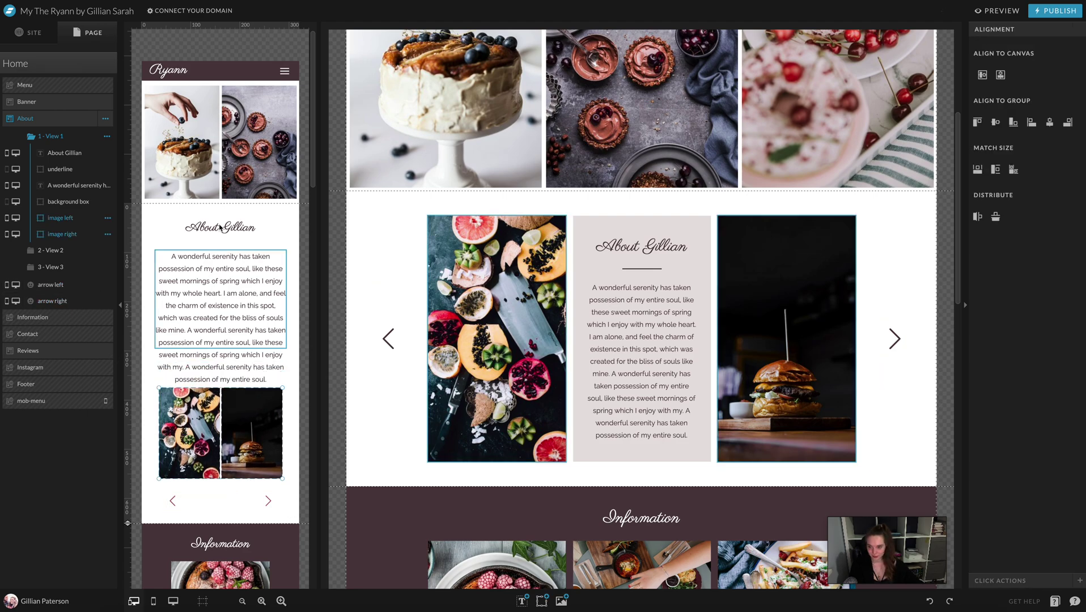
left_click(229, 277)
key("shift+Up")
key("shift+Up")
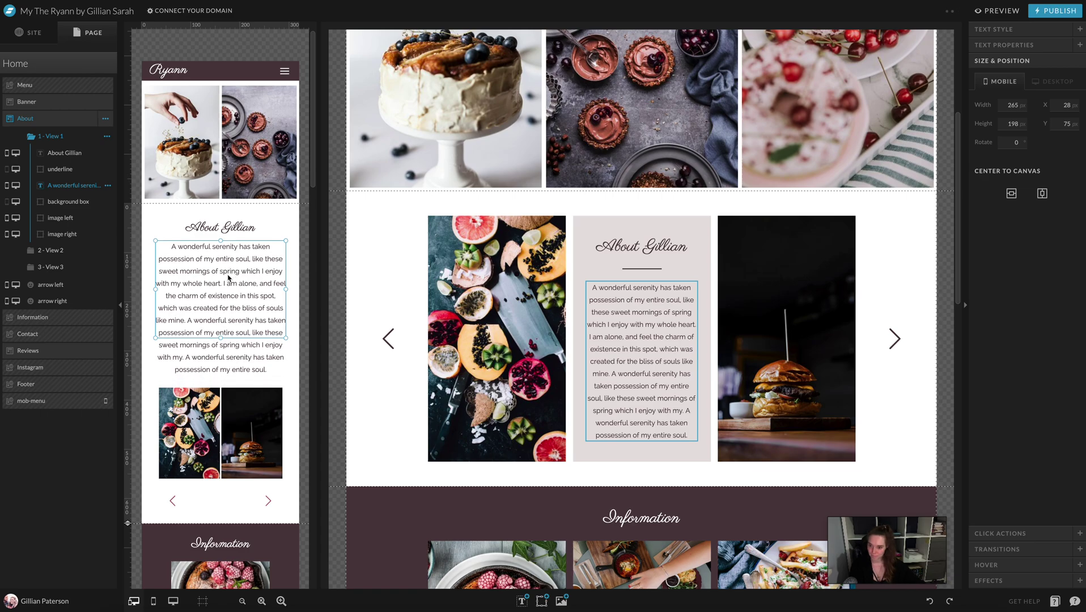
left_click_drag(222, 339, 222, 376)
scroll(274, 291, "down", 10)
scroll(284, 295, "up", 10)
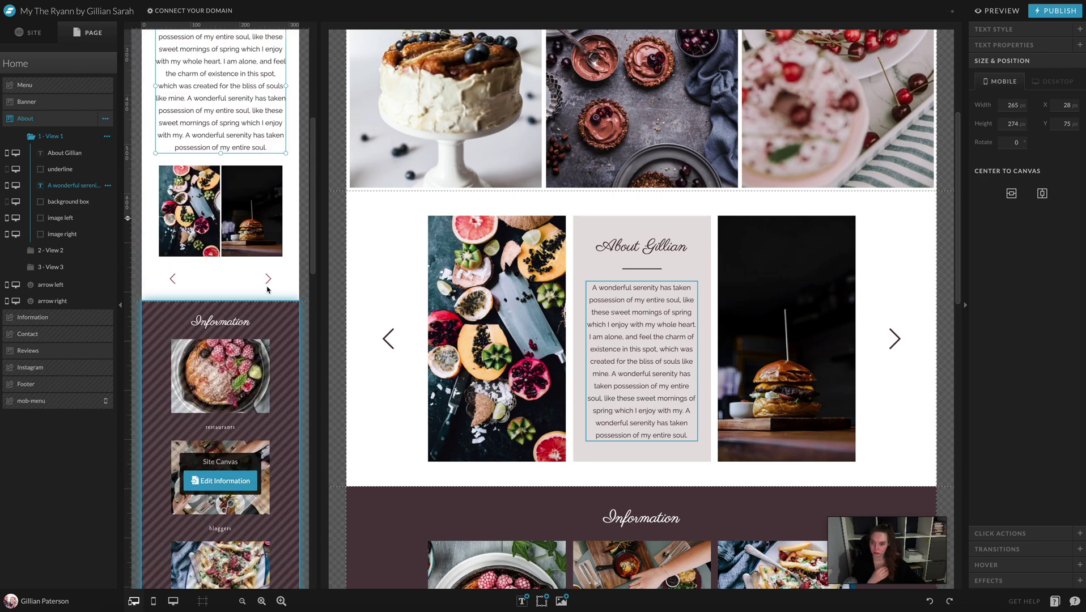
left_click(294, 294)
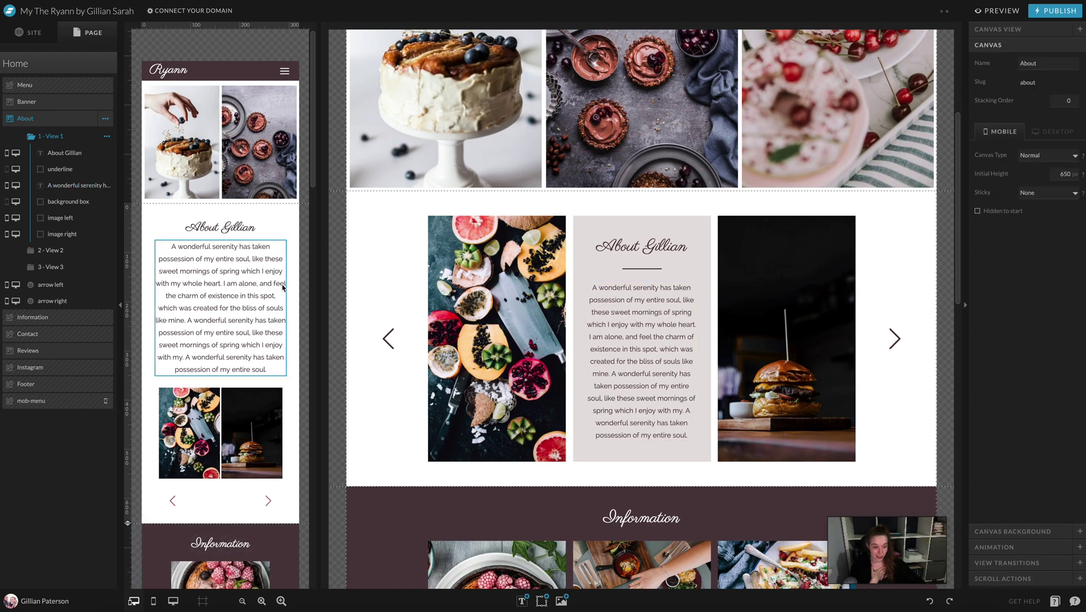
On mobile View 2, lower the oranges photo and paragraph, then distribute heading, paragraph and photo vertically.
left_click(48, 250)
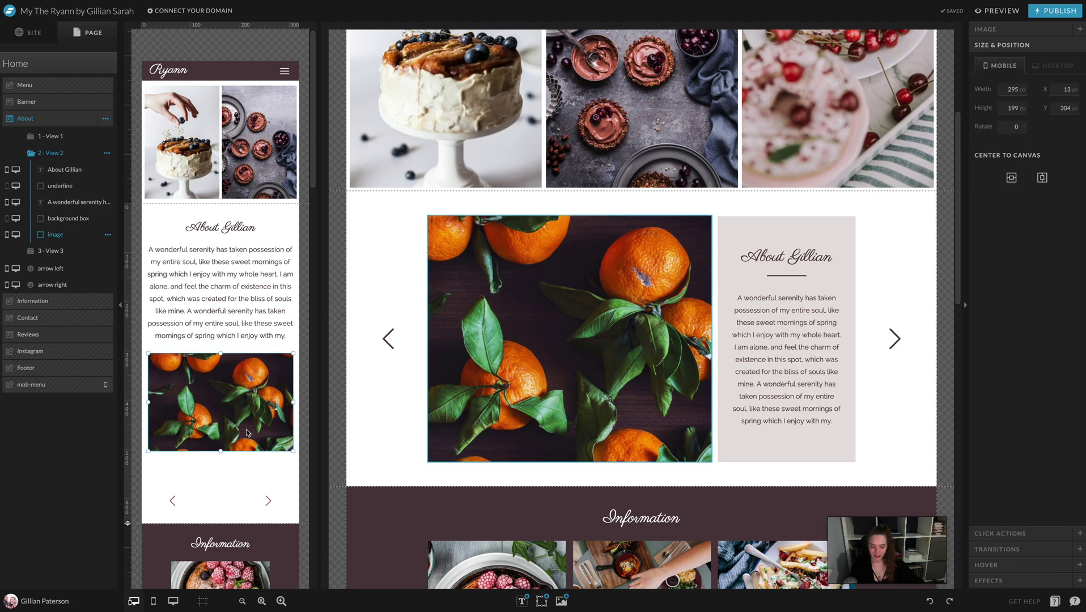
left_click_drag(247, 433, 247, 456)
left_click(228, 297)
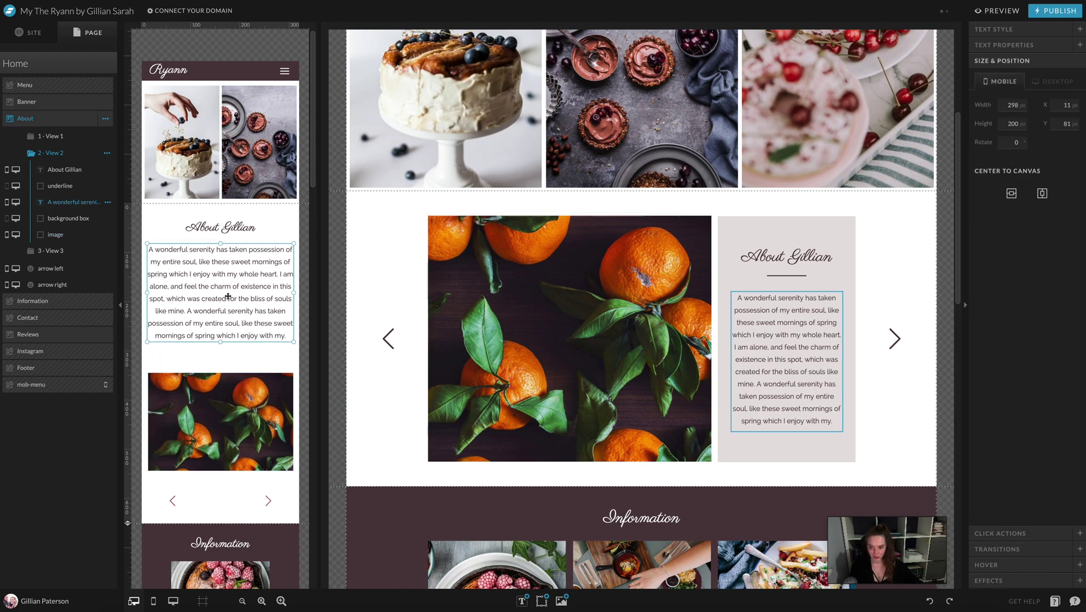
key("shift+Down")
key("shift+Down")
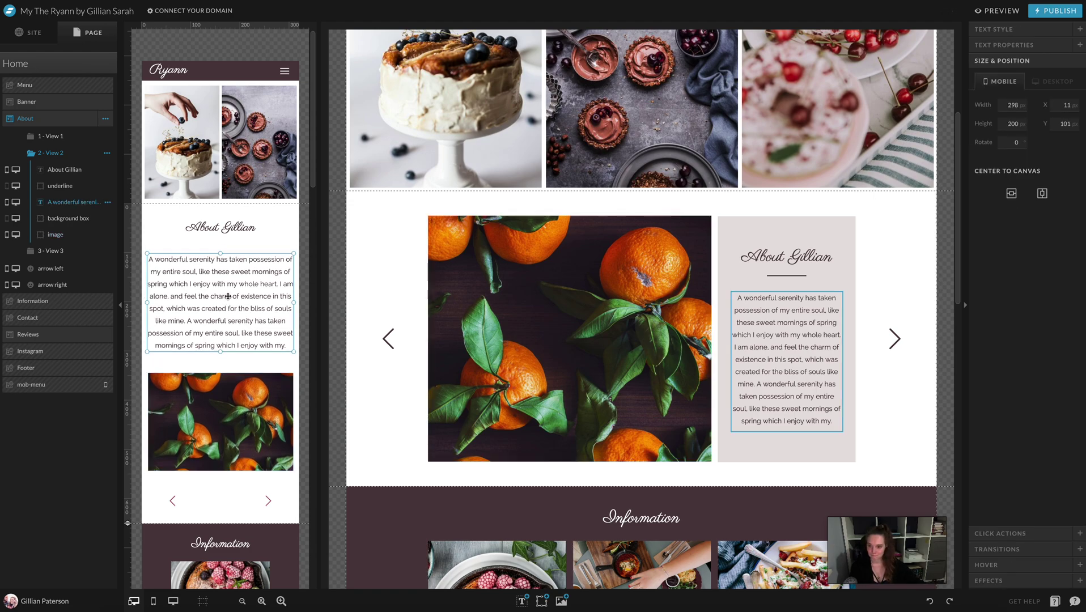
left_click(221, 227, "shift")
left_click(221, 423, "shift")
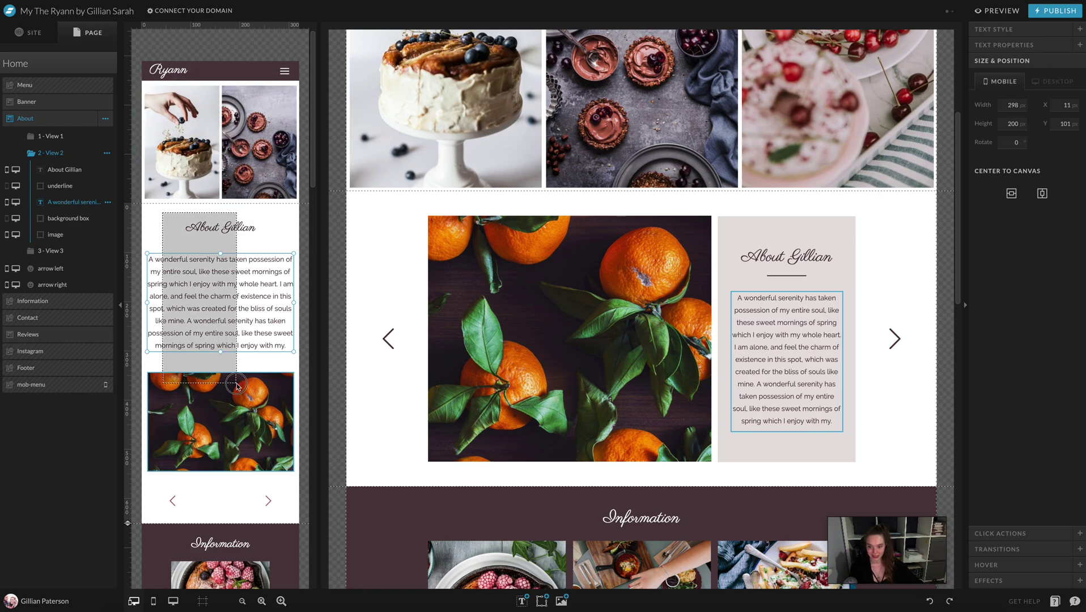
left_click(996, 217)
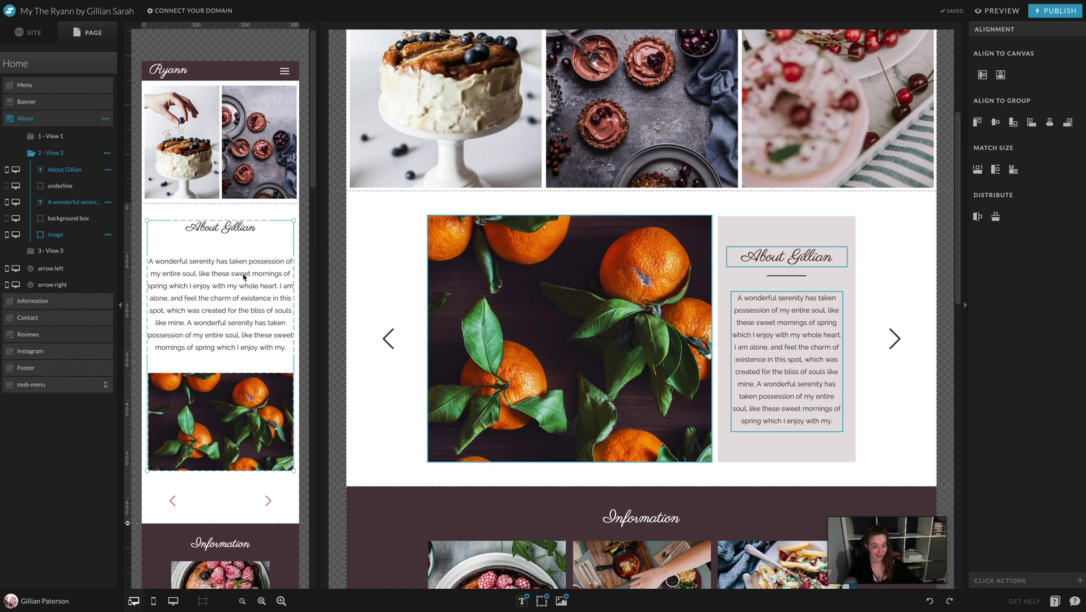
left_click(50, 250)
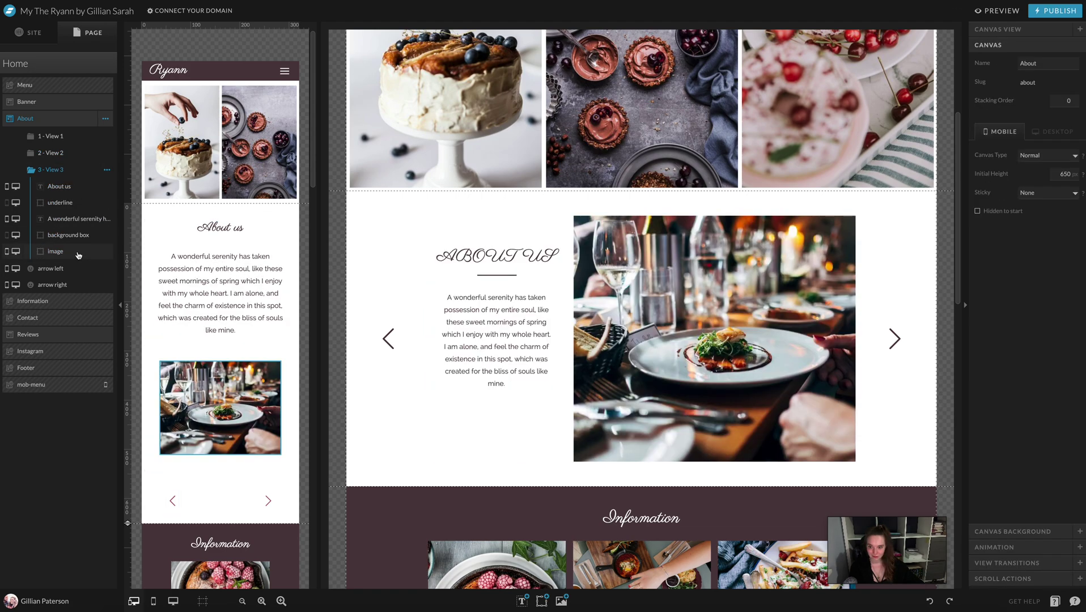
Change the desktop ABOUT US heading's letter case to Normal.
left_click(486, 254)
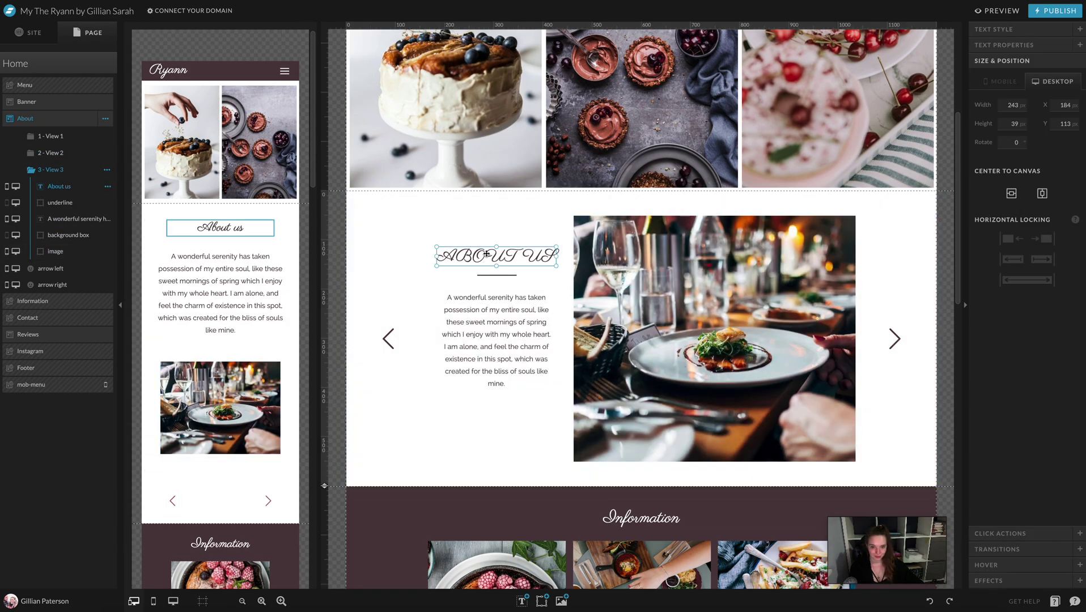
left_click(1015, 29)
left_click(1051, 186)
left_click(1037, 170)
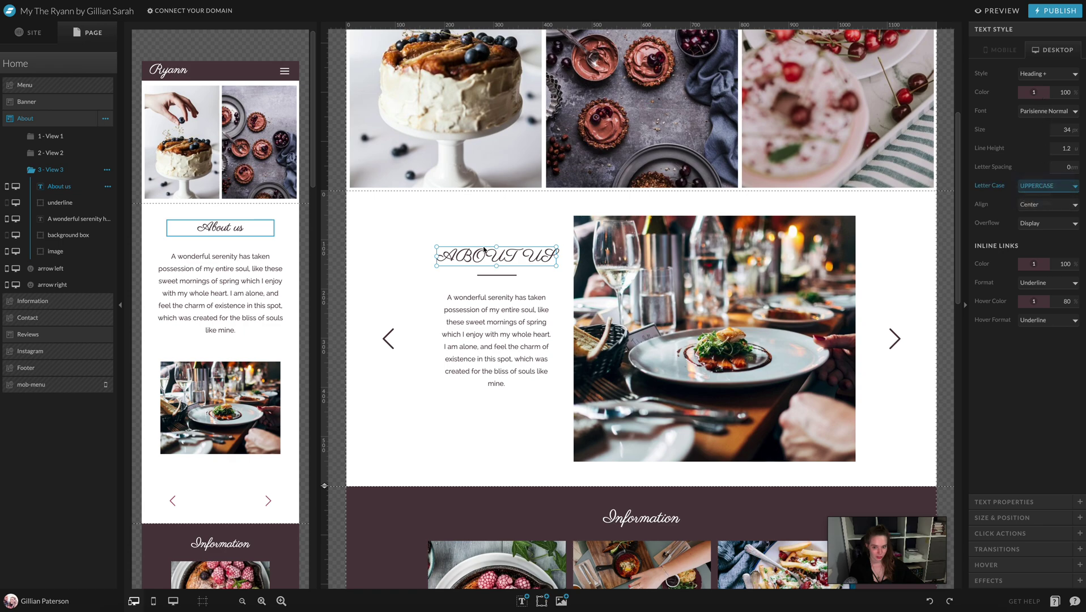
Tint the About us background box light mauve with palette colour 4.
left_click(464, 226)
left_click(1033, 74)
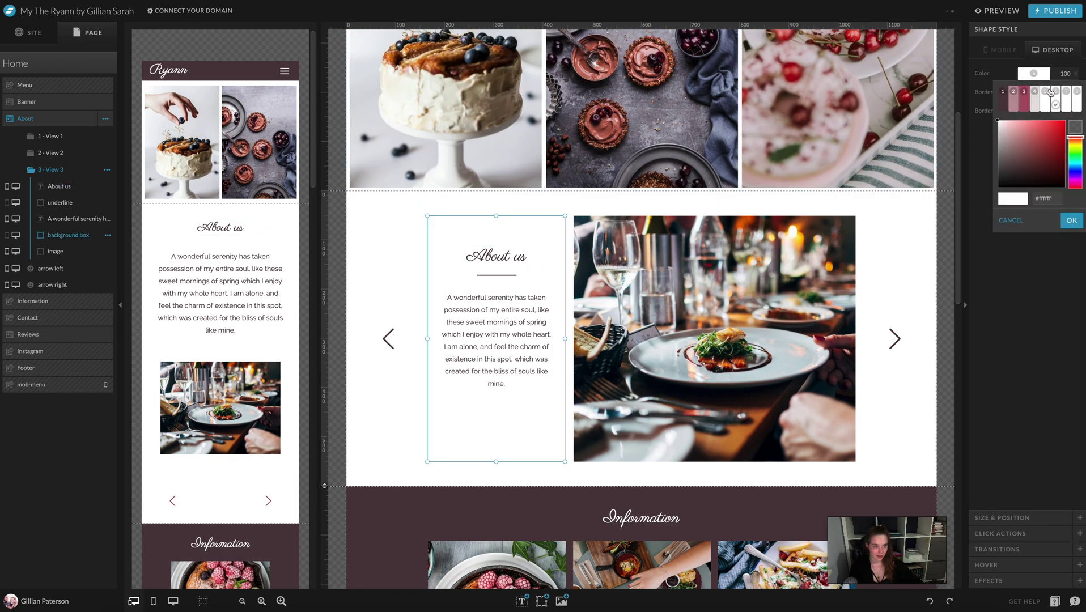
left_click(1035, 94)
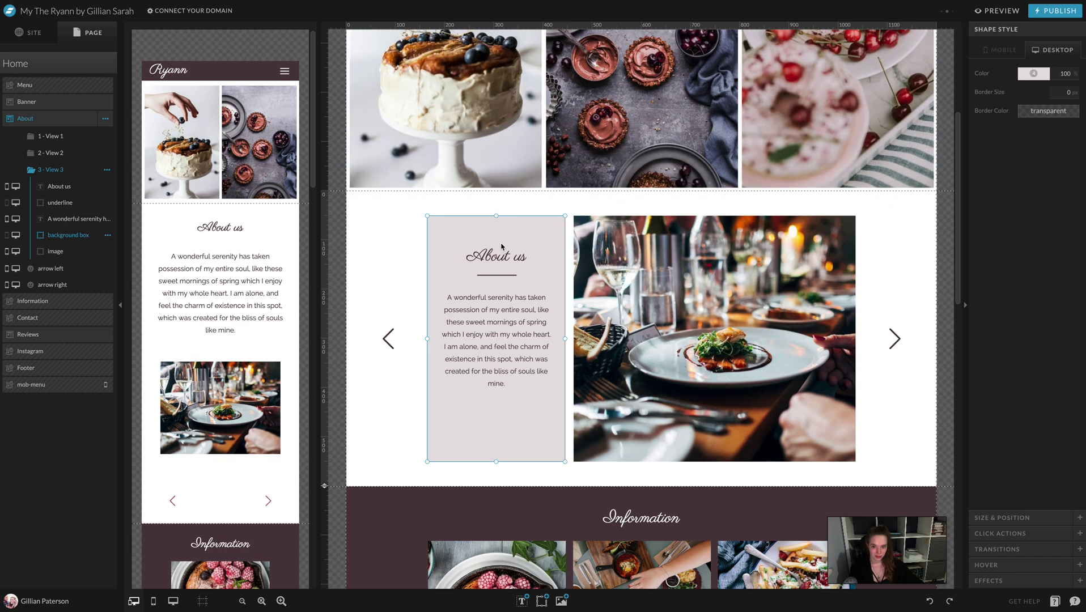
Shorten the desktop paragraph box, then centre heading, underline and paragraph vertically to the canvas.
left_click(513, 361)
left_click_drag(496, 431, 510, 390)
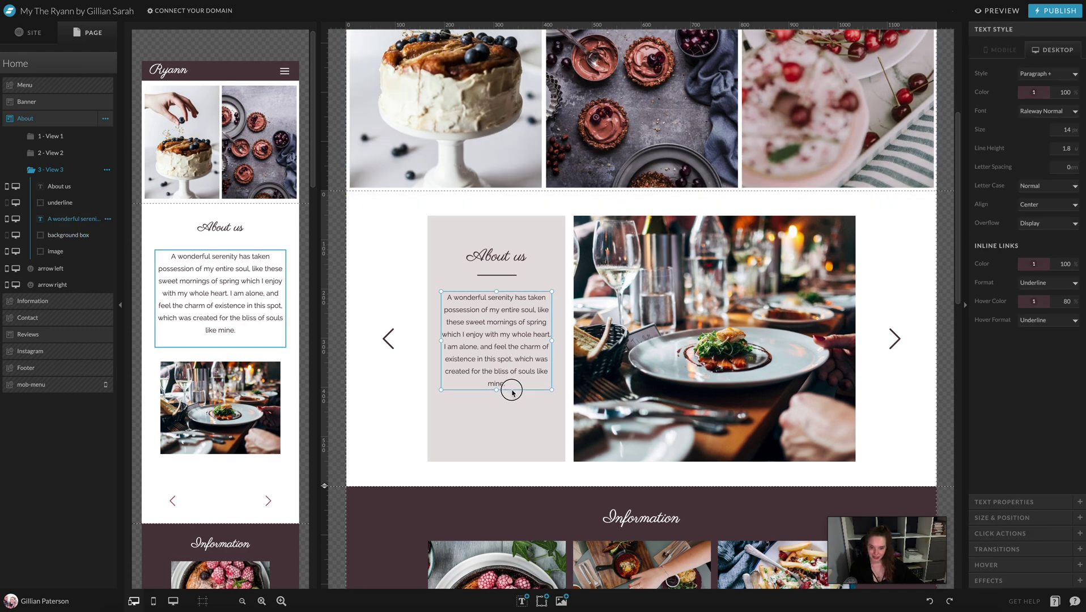
left_click(496, 256, "shift")
left_click(497, 275, "shift")
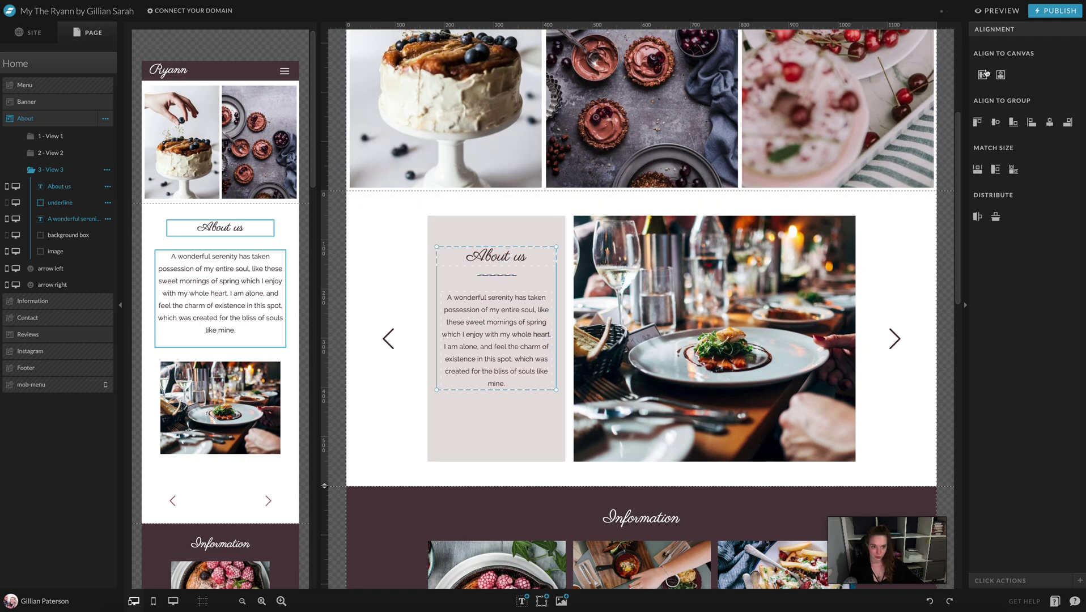
left_click(983, 74)
left_click(893, 258)
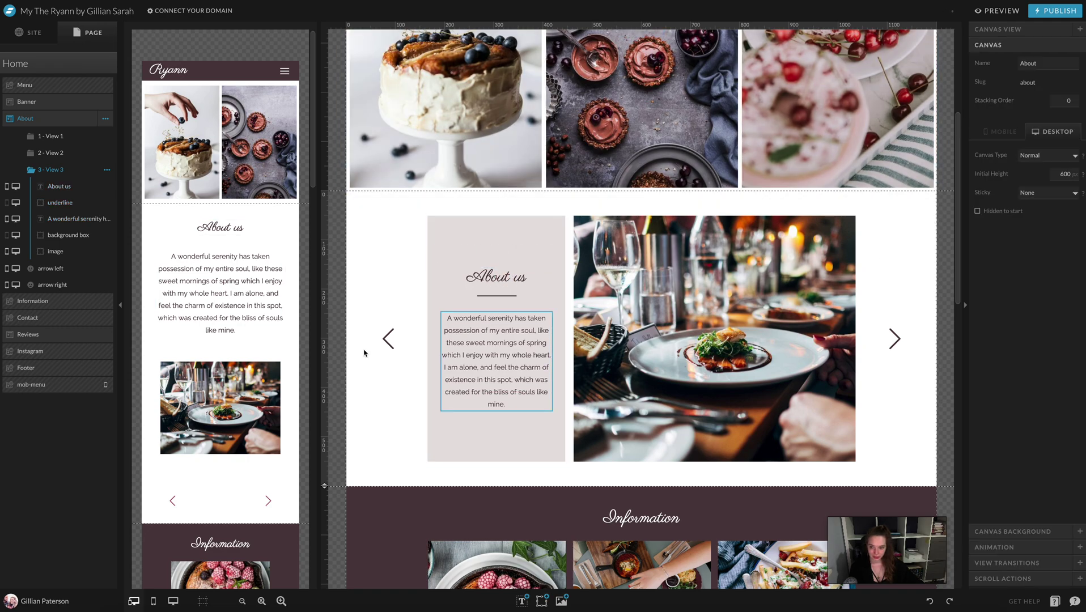
On mobile, lower the dinner photo, shorten the paragraph, and distribute heading, paragraph and photo vertically.
left_click(237, 410)
key("Down")
key("Down")
key("Down")
key("Down")
key("Down")
key("Down")
key("Down")
key("Down")
key("Down")
key("Down")
key("Down")
key("Down")
key("Down")
key("Down")
key("Down")
key("Down")
key("Down")
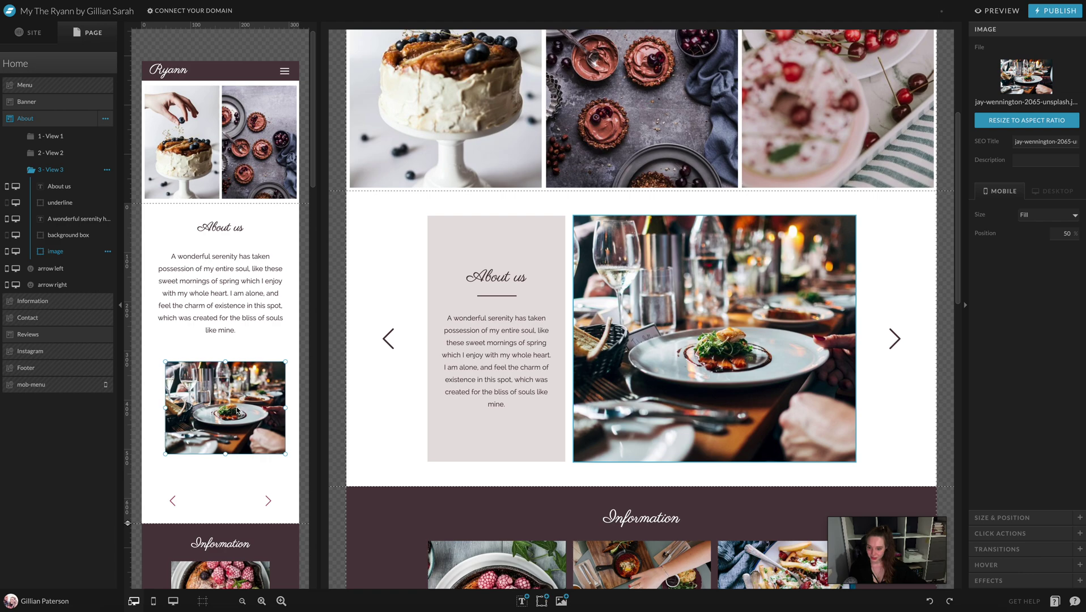
key("Down")
key("Down")
key("Down")
key("Down")
key("Down")
key("Down")
key("Down")
key("Down")
key("Down")
left_click(249, 340)
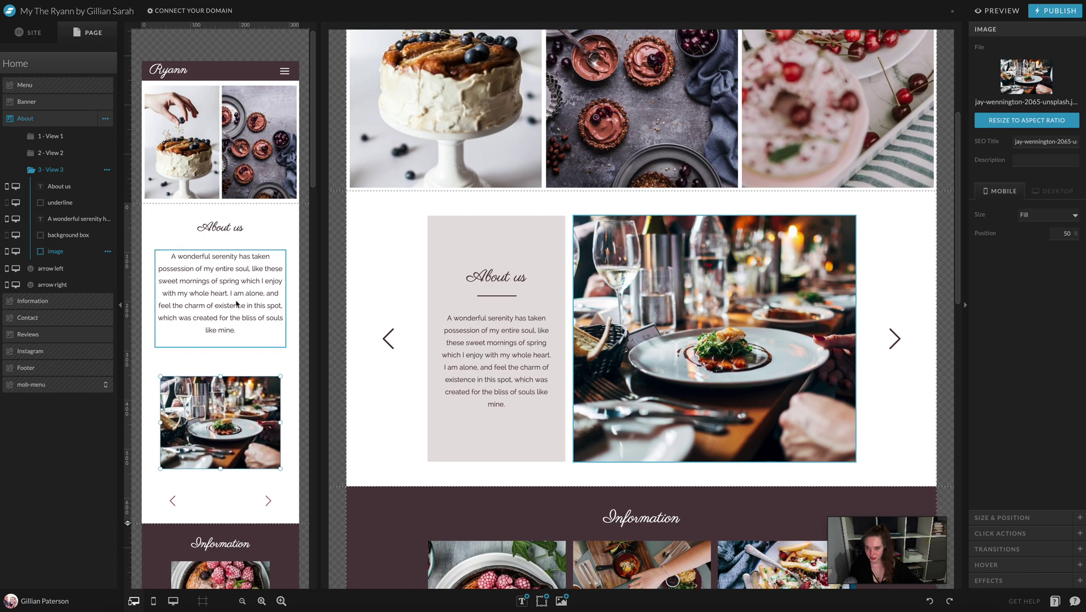
left_click_drag(220, 347, 220, 336)
left_click_drag(153, 221, 290, 471)
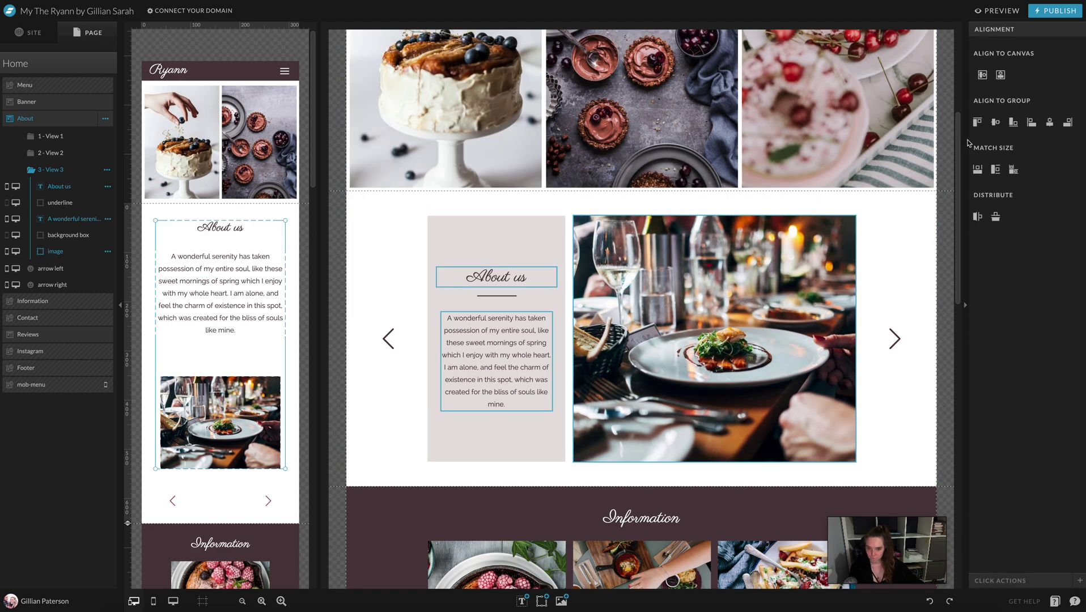
left_click(997, 216)
left_click(269, 217)
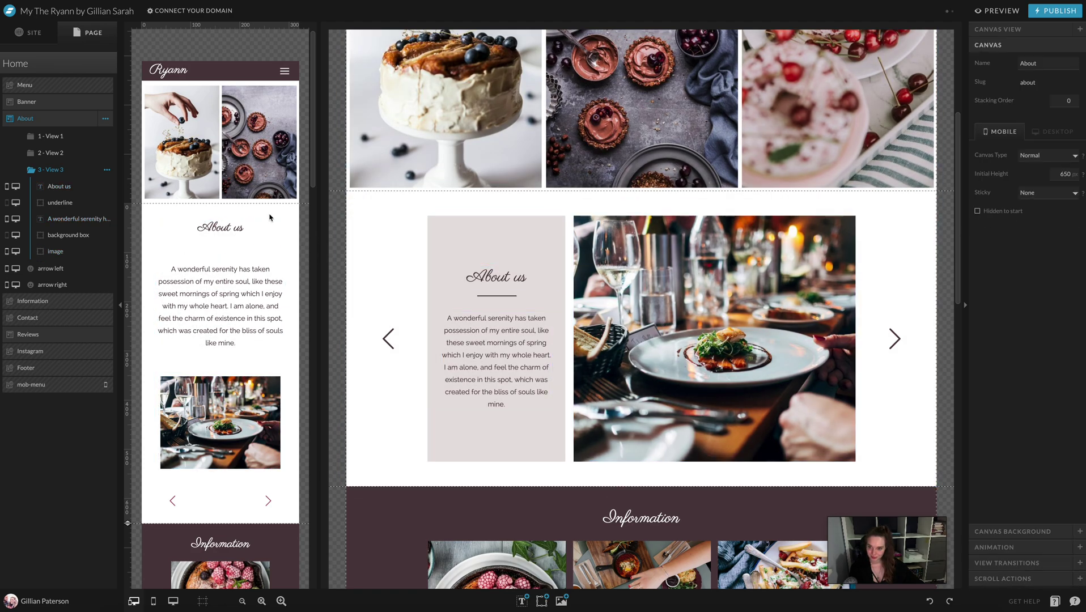
Preview the desktop site, cycle the About slideshow through About us and About Gillian, then close.
left_click(999, 10)
left_click(567, 577)
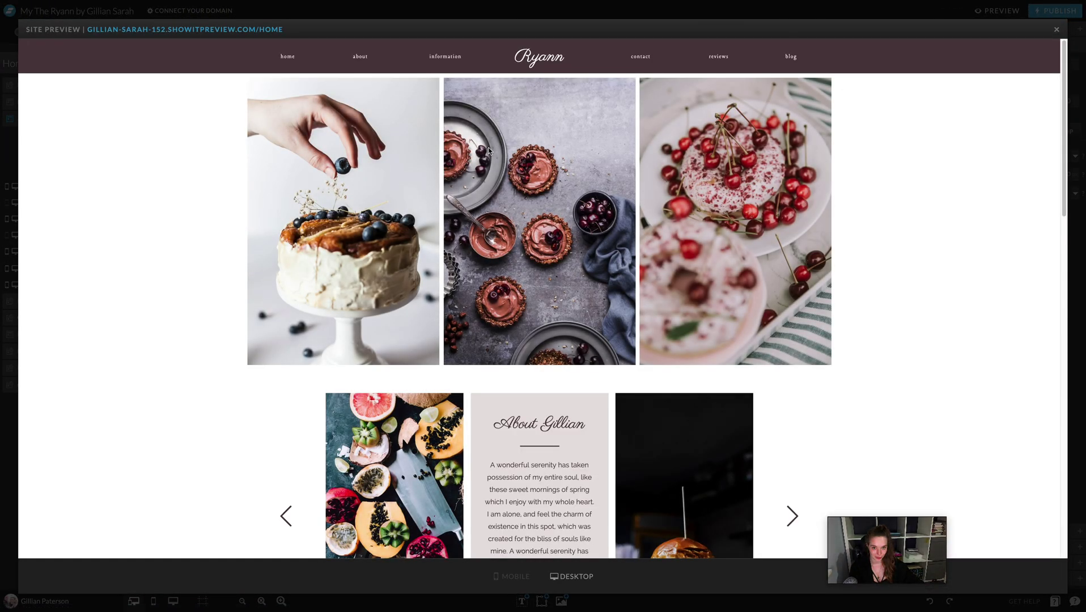
scroll(490, 299, "down", 3)
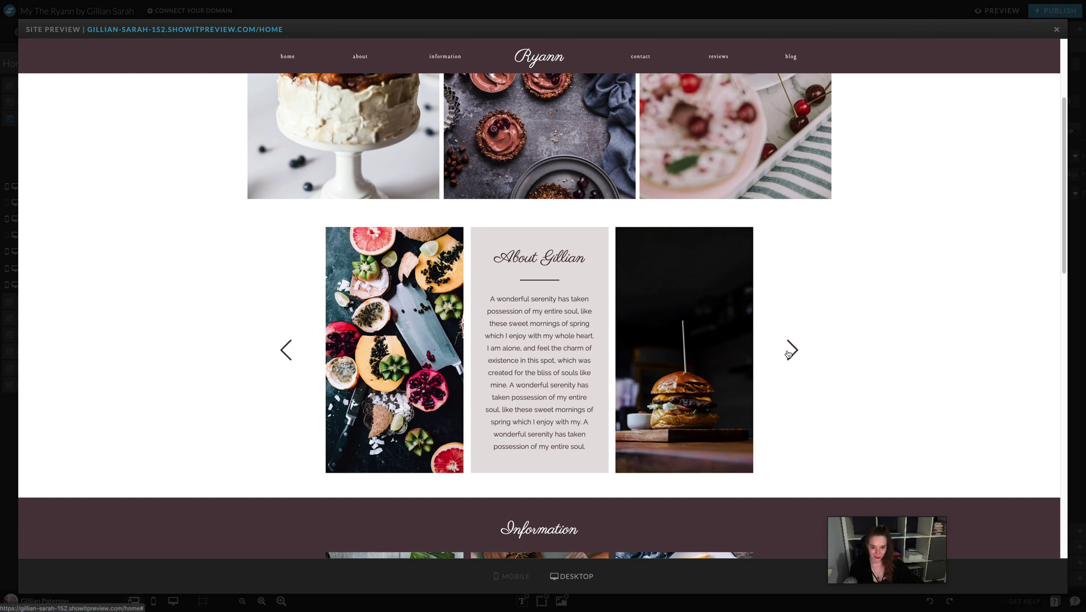
left_click(791, 350)
left_click(801, 354)
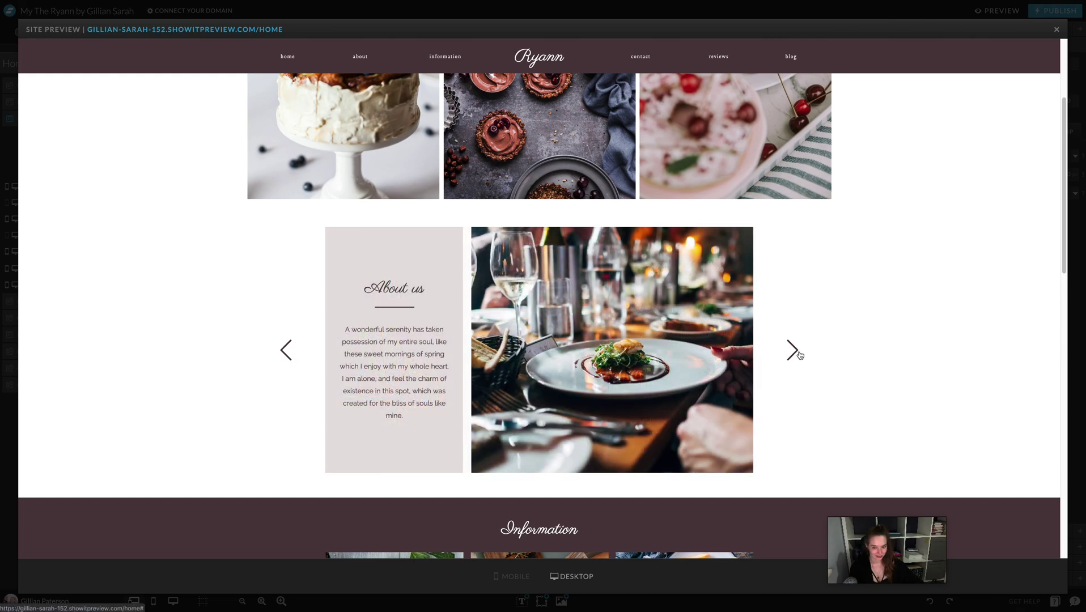
left_click(799, 354)
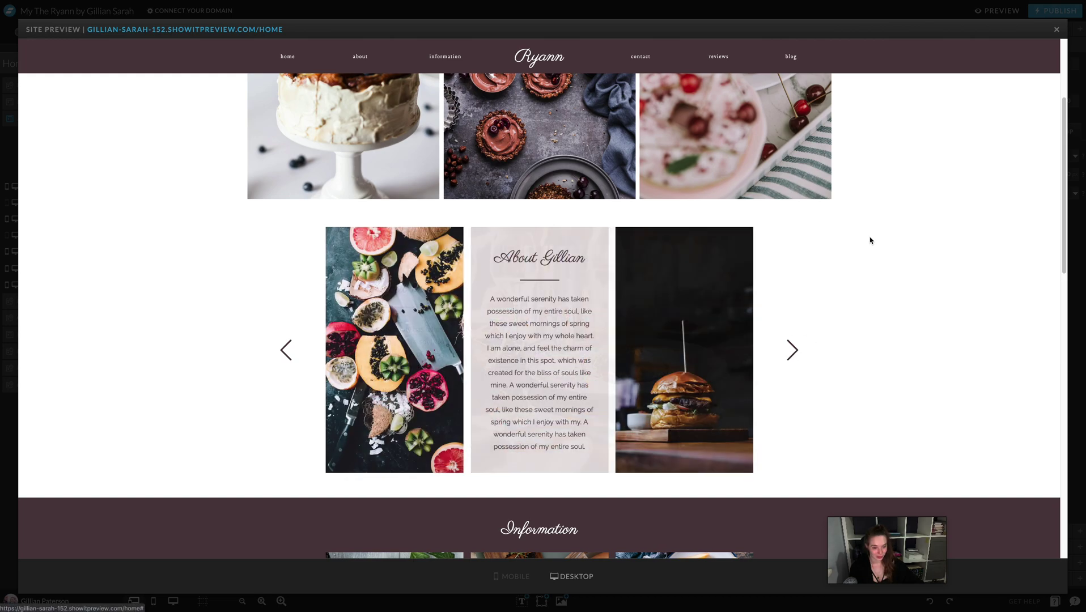
left_click(1057, 29)
scroll(741, 381, "down", 12)
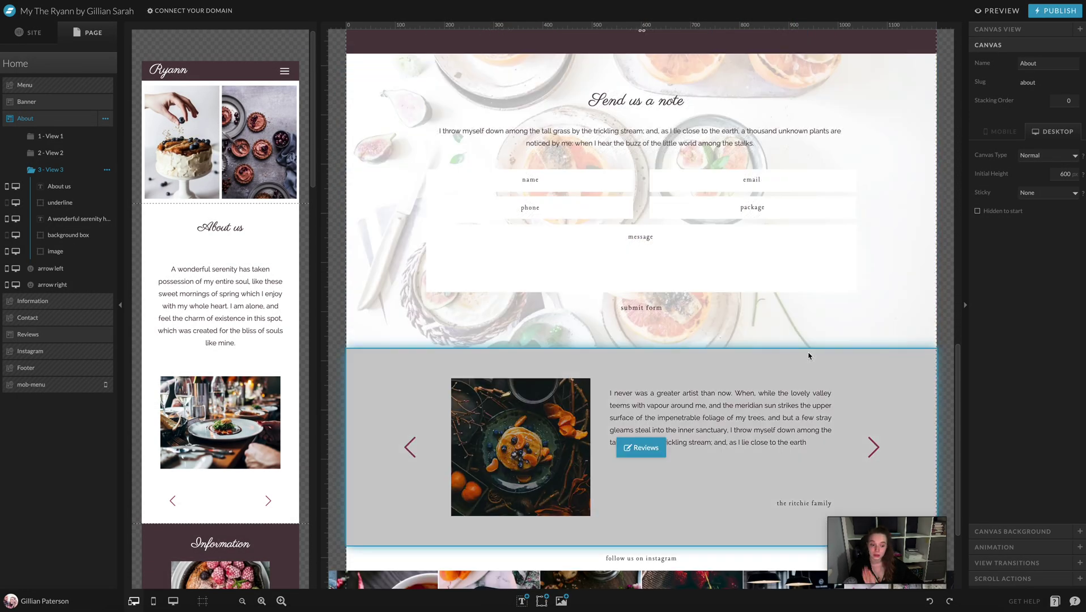
scroll(888, 368, "down", 3)
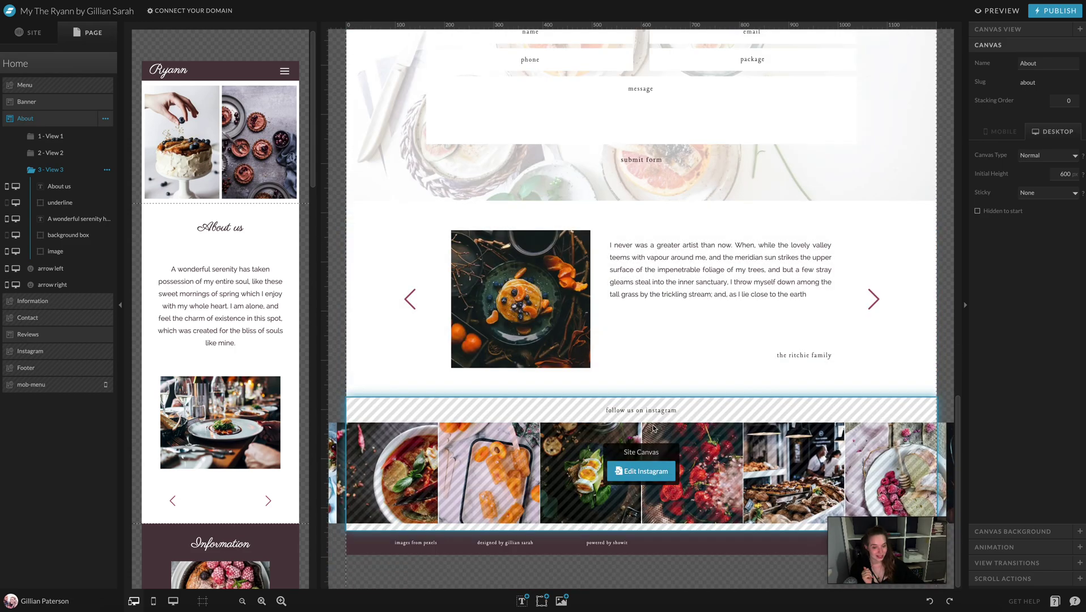
scroll(815, 411, "up", 5)
scroll(814, 411, "up", 2)
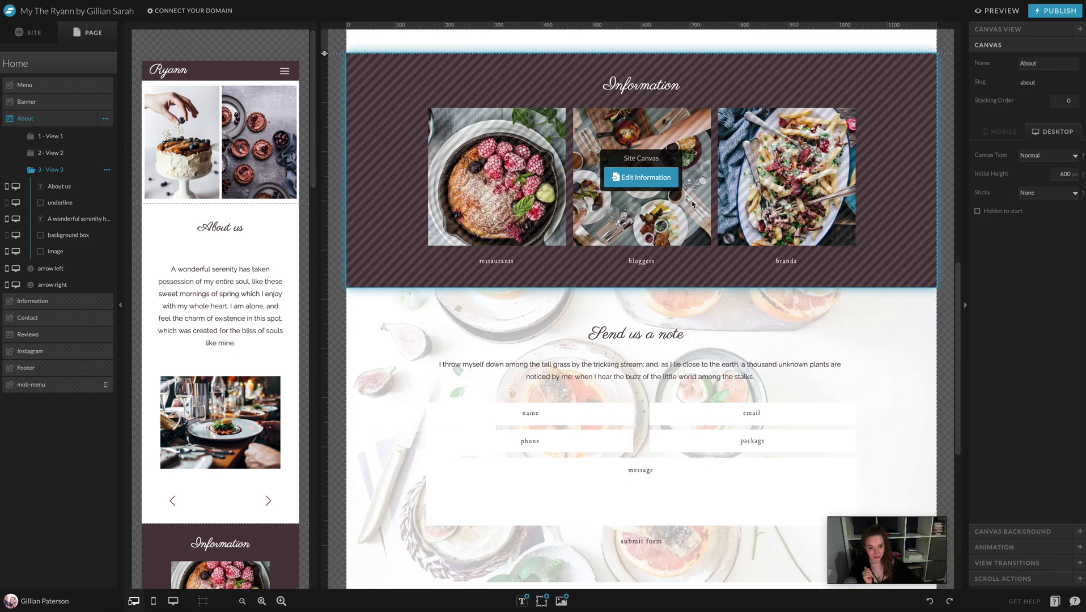